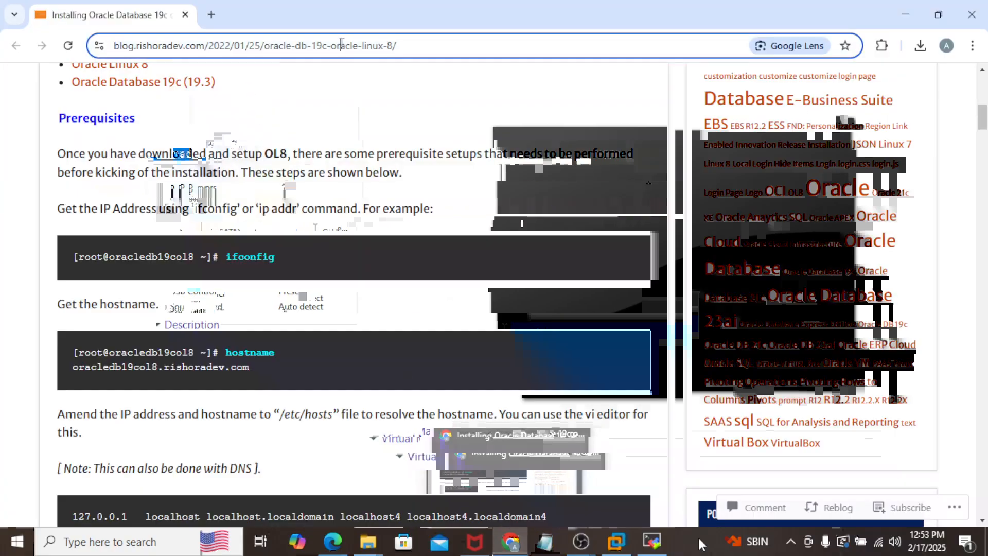
Step: Load the 'Installing Oracle Database 19C on Oracle Linux 8' blog post, skim it, then minimize Chrome
{"action": "type", "text": "https://blog.rishoradev.com/2022/01/25/oracle-db-19c-oracle-linux-8/"}
{"action": "key", "text": "Return"}
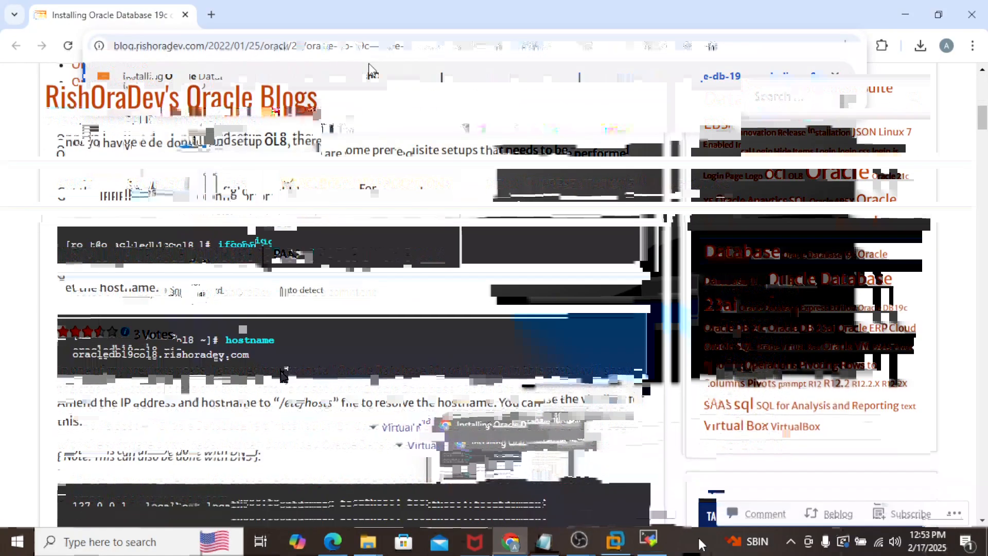
{"action": "scroll", "coordinate": [280, 372], "scroll_direction": "down", "scroll_amount": 2}
{"action": "scroll", "coordinate": [280, 371], "scroll_direction": "up", "scroll_amount": 5}
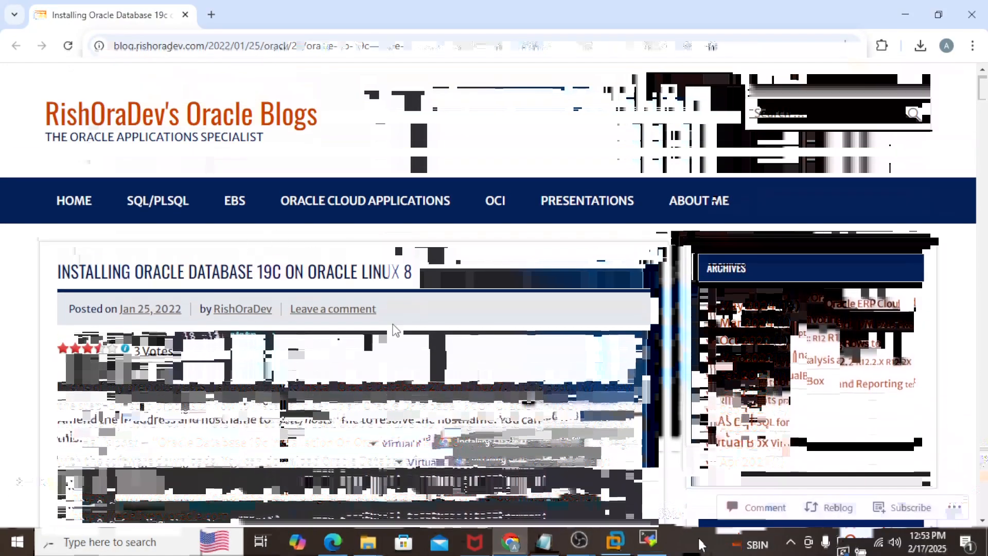
{"action": "scroll", "coordinate": [292, 395], "scroll_direction": "down", "scroll_amount": 1}
{"action": "scroll", "coordinate": [295, 403], "scroll_direction": "down", "scroll_amount": 15}
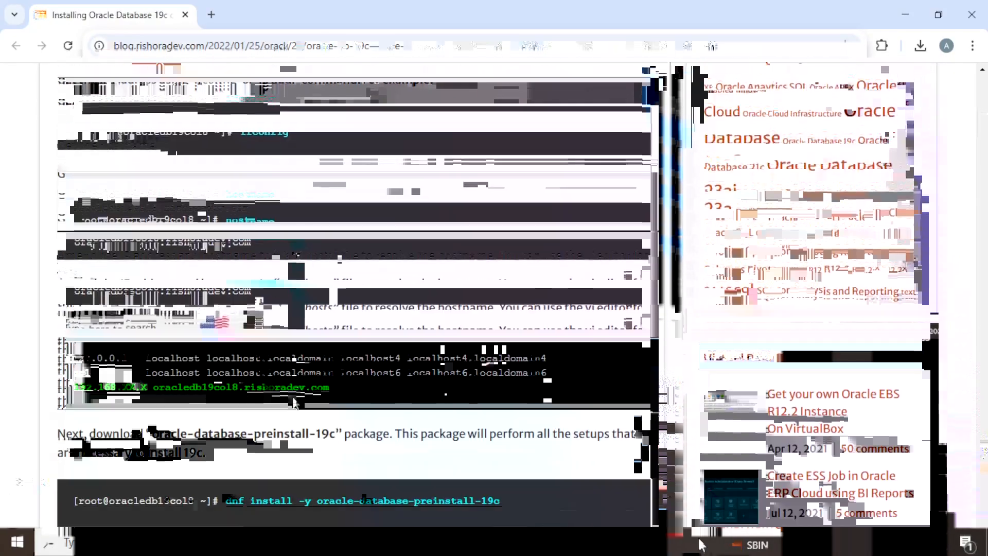
{"action": "scroll", "coordinate": [293, 397], "scroll_direction": "down", "scroll_amount": 5}
{"action": "scroll", "coordinate": [301, 395], "scroll_direction": "up", "scroll_amount": 20}
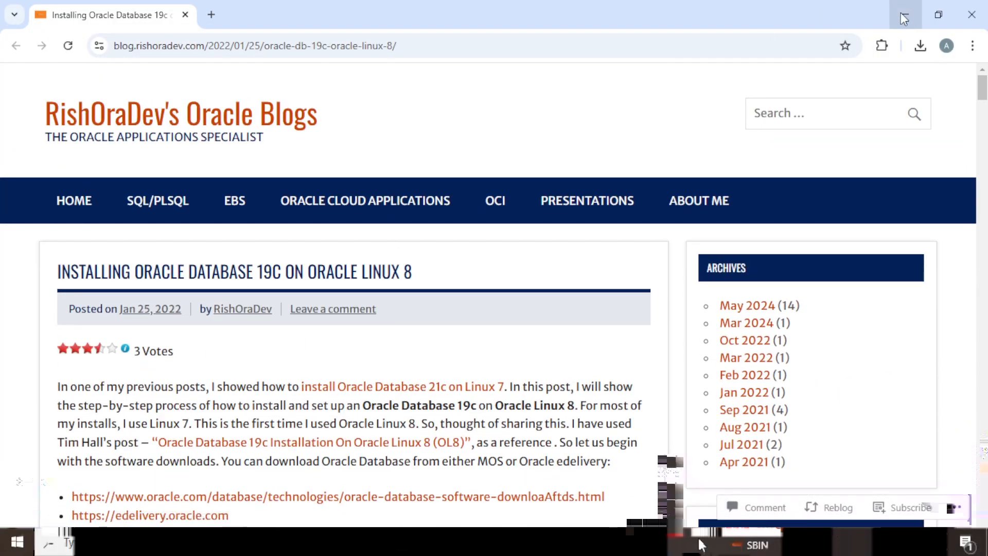
{"action": "left_click", "coordinate": [904, 19]}
Step: Bring up the oracle-related folder holding the Oracle Linux ISO and database zip
{"action": "left_click", "coordinate": [368, 549]}
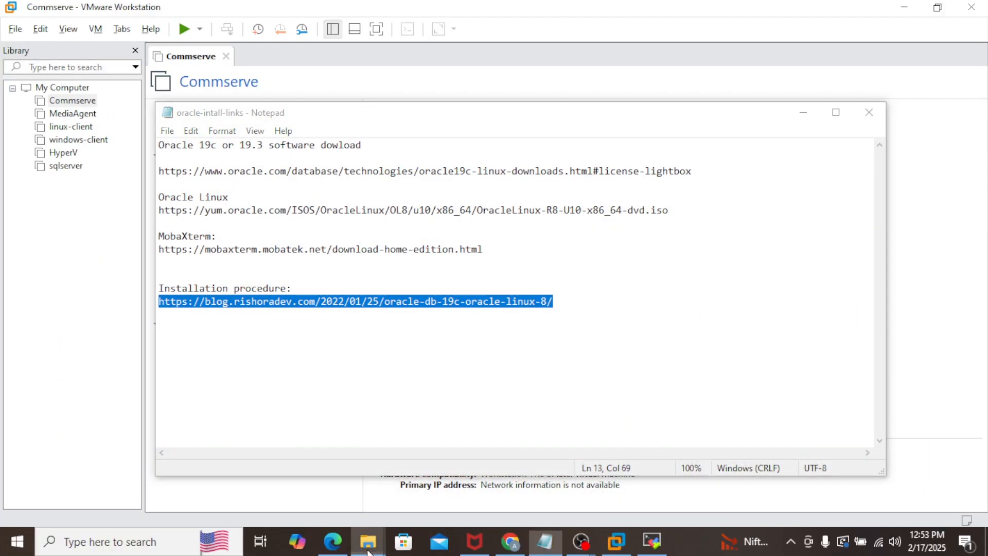
{"action": "left_click", "coordinate": [319, 501]}
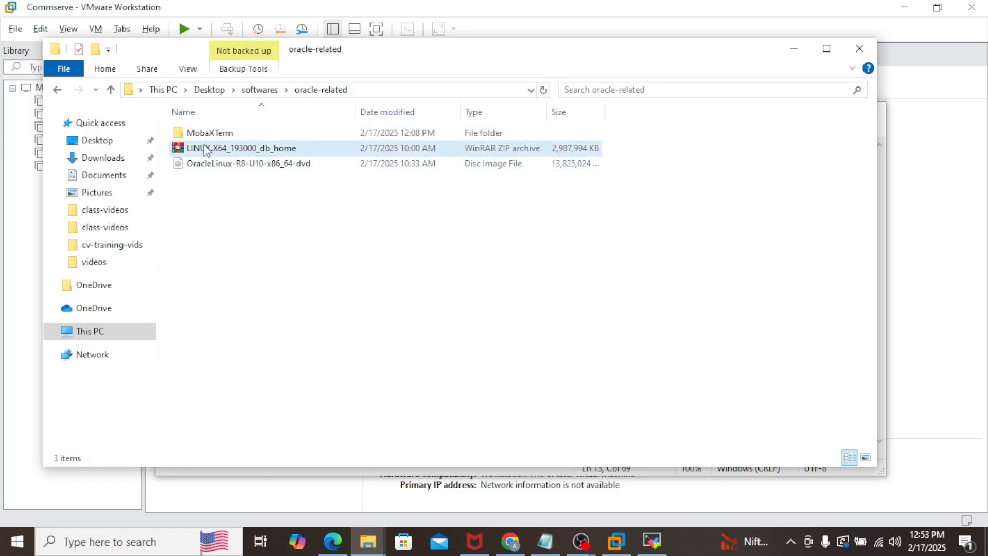
Step: Start a Custom new VM with Workstation 17.5 compatibility, installing the OS later
{"action": "left_click", "coordinate": [620, 543]}
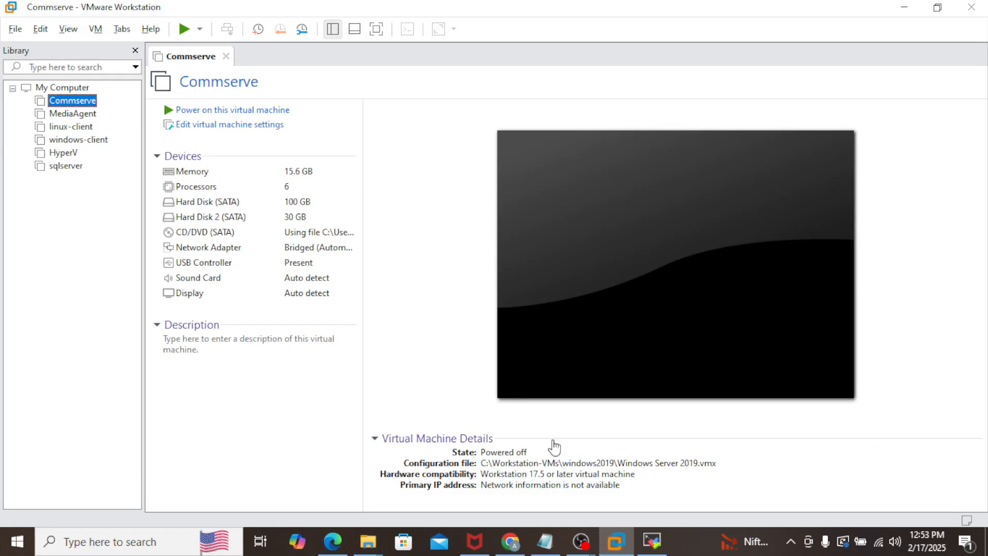
{"action": "left_click", "coordinate": [14, 29]}
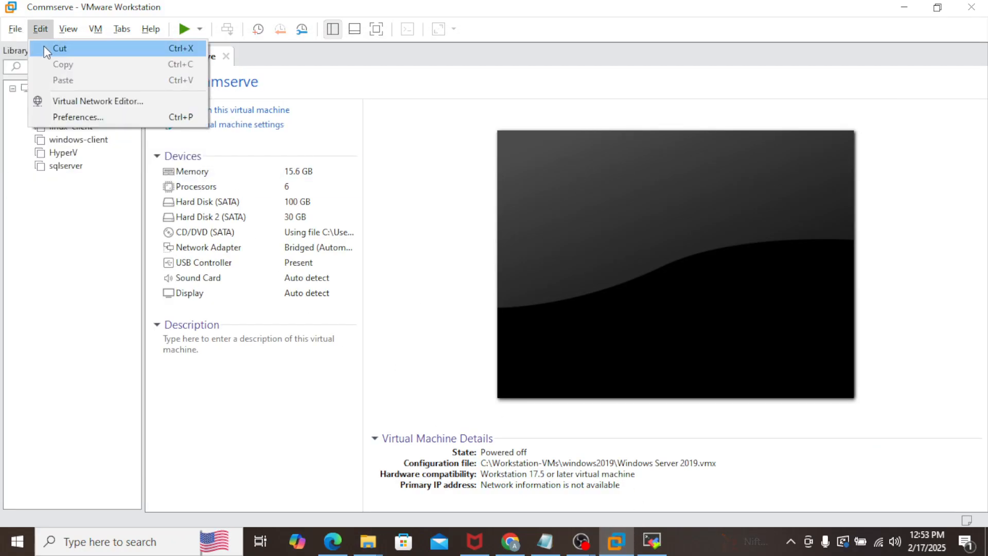
{"action": "left_click", "coordinate": [41, 48]}
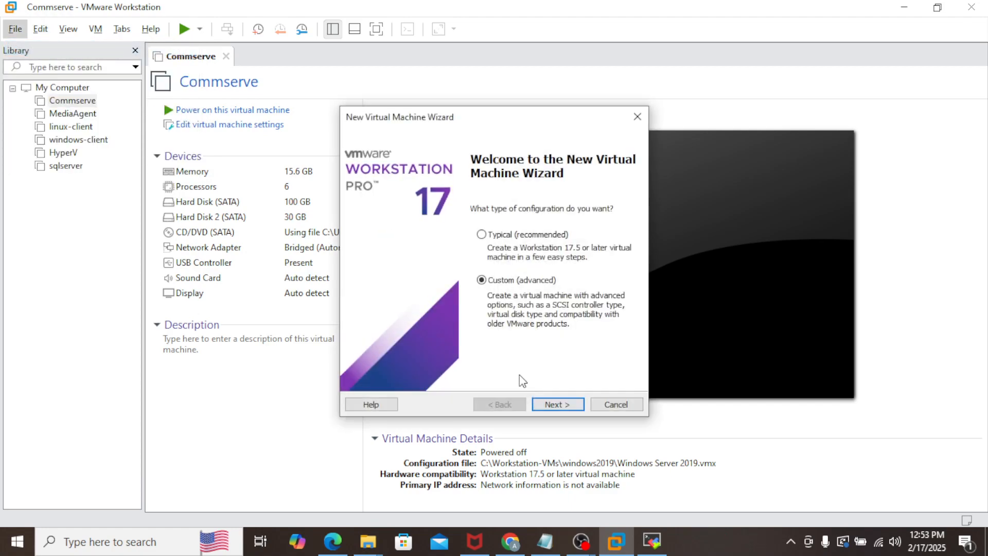
{"action": "left_click", "coordinate": [566, 404]}
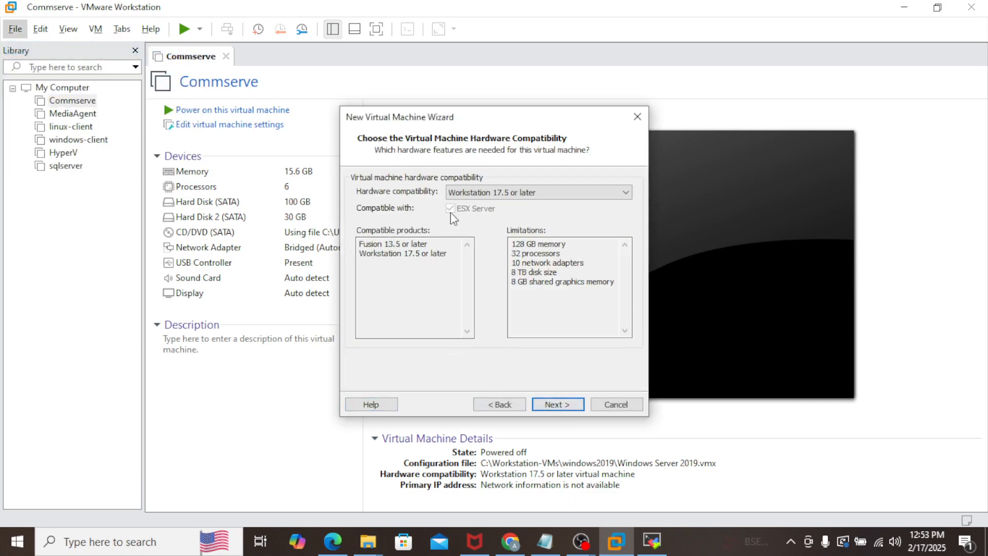
{"action": "left_click", "coordinate": [566, 405]}
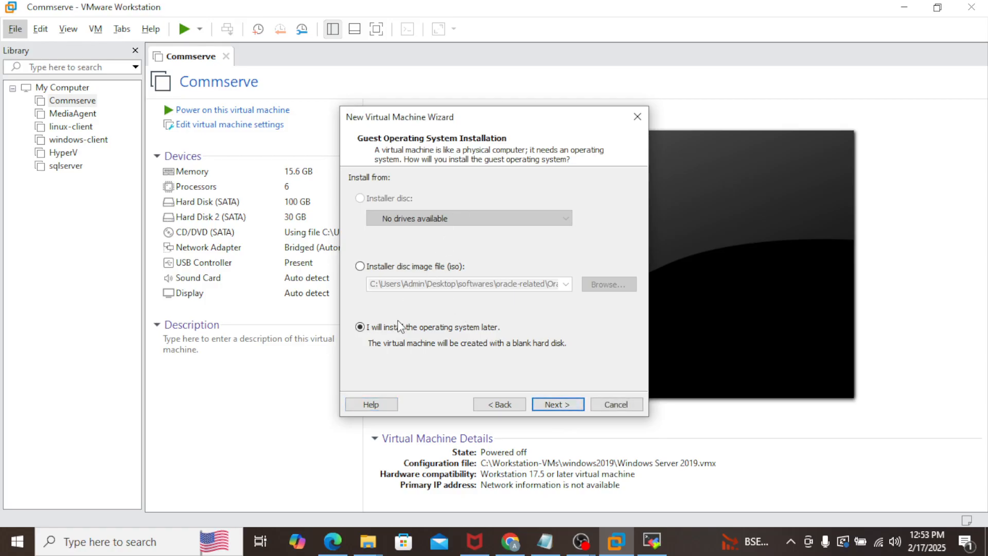
{"action": "left_click", "coordinate": [548, 405]}
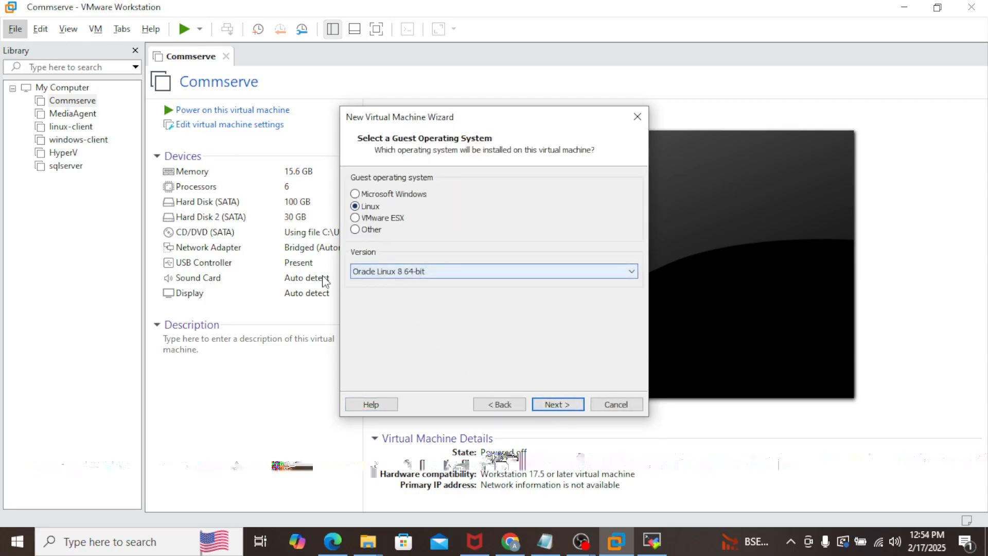
Step: Choose Oracle Linux 8 64-bit as the guest OS version
{"action": "left_click", "coordinate": [632, 272]}
{"action": "scroll", "coordinate": [514, 183], "scroll_direction": "up", "scroll_amount": 5}
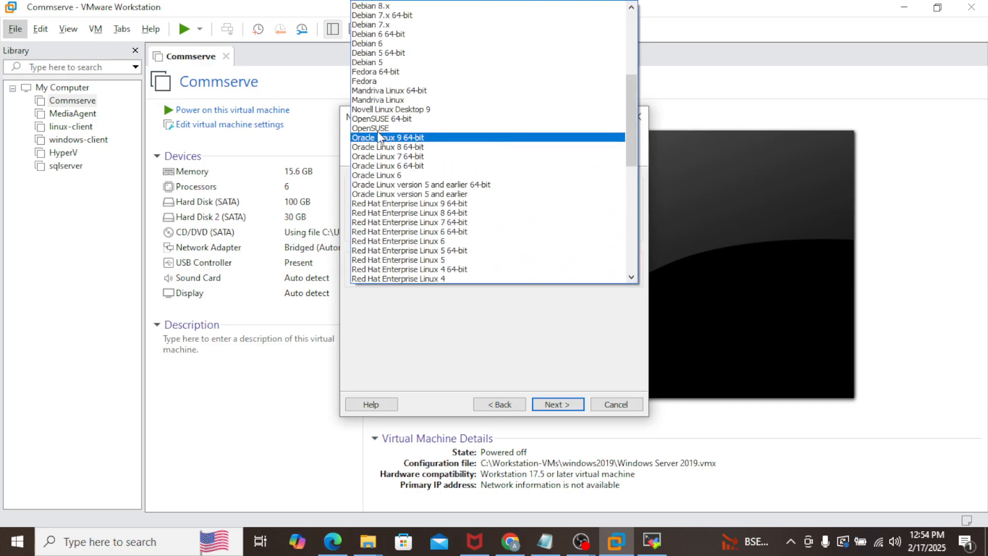
{"action": "left_click", "coordinate": [418, 146]}
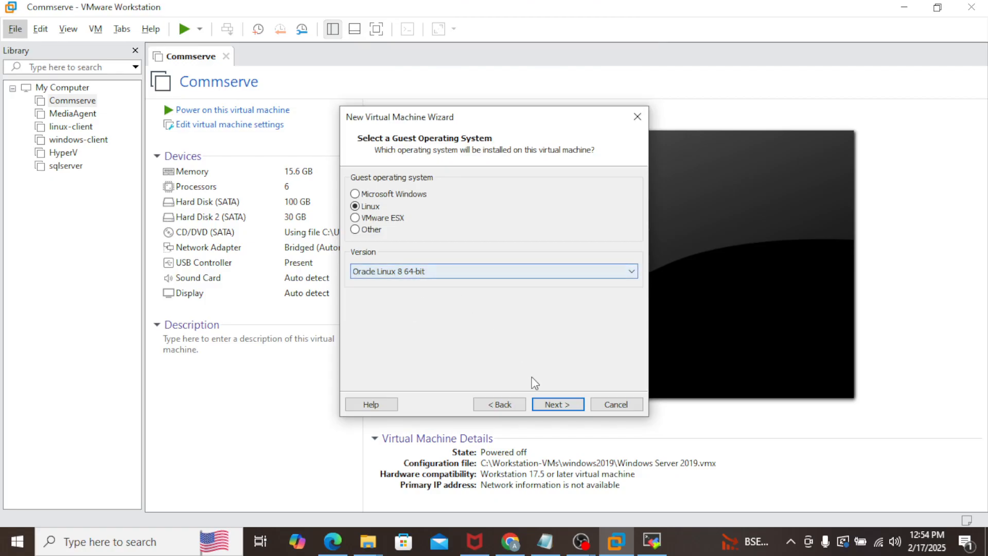
{"action": "left_click", "coordinate": [557, 404]}
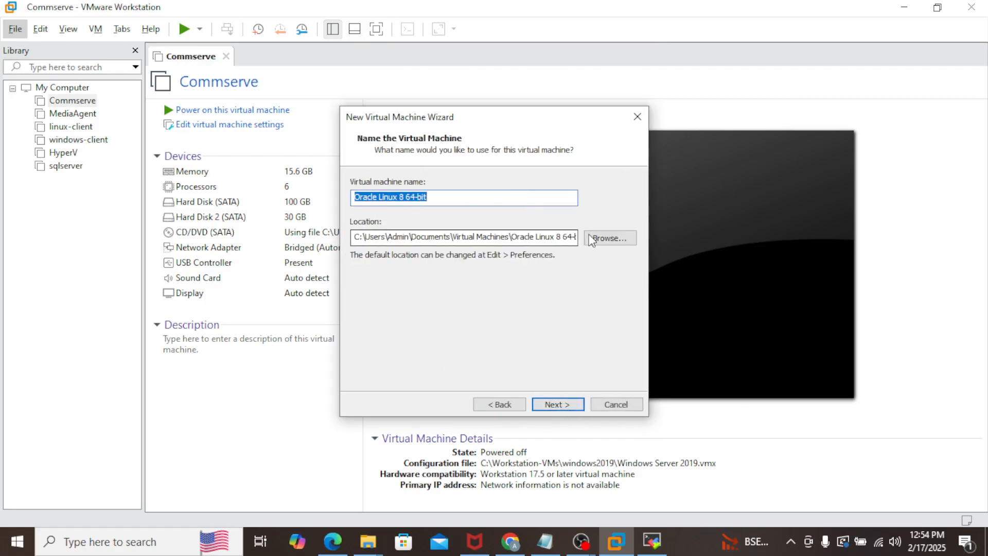
Step: Set the VM location to C:\Workstation-VMs\oracle19c
{"action": "left_click", "coordinate": [612, 240]}
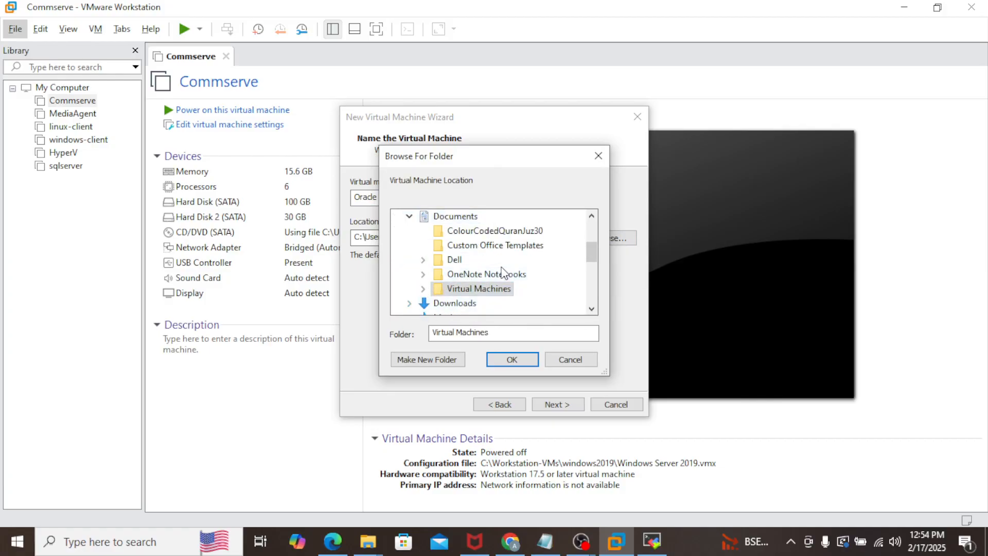
{"action": "scroll", "coordinate": [469, 278], "scroll_direction": "down", "scroll_amount": 3}
{"action": "left_click", "coordinate": [451, 229]}
{"action": "scroll", "coordinate": [453, 307], "scroll_direction": "down", "scroll_amount": 2}
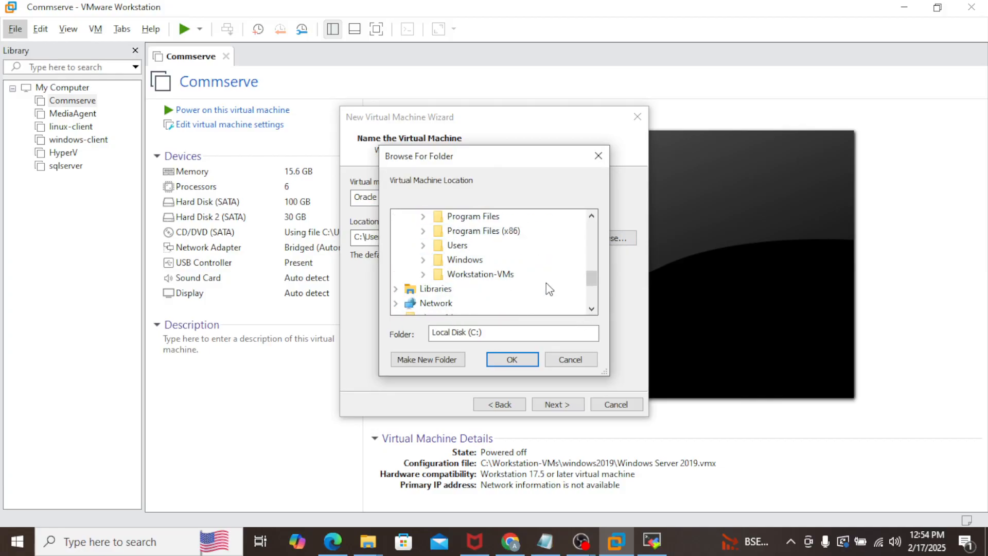
{"action": "left_click", "coordinate": [423, 274]}
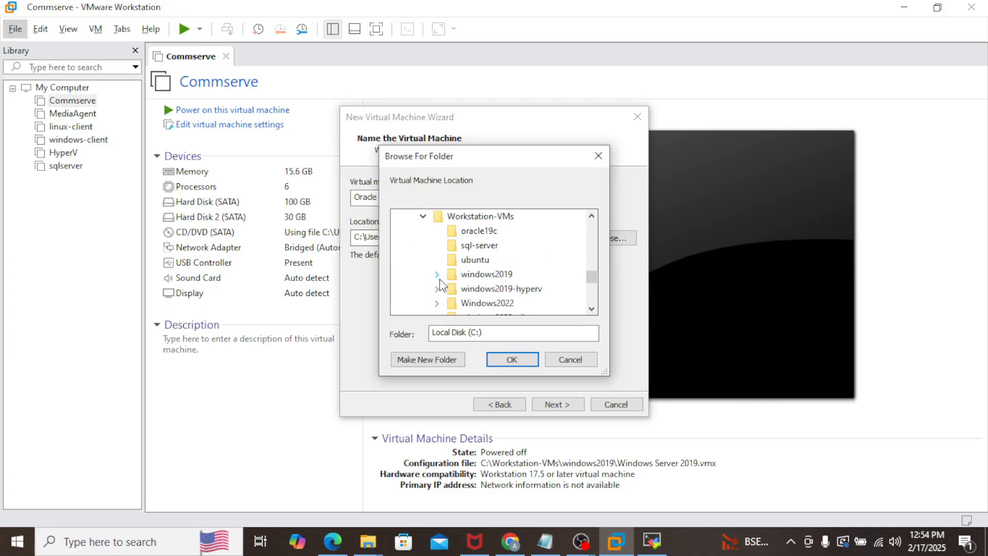
{"action": "left_click", "coordinate": [476, 216]}
{"action": "left_click", "coordinate": [480, 231]}
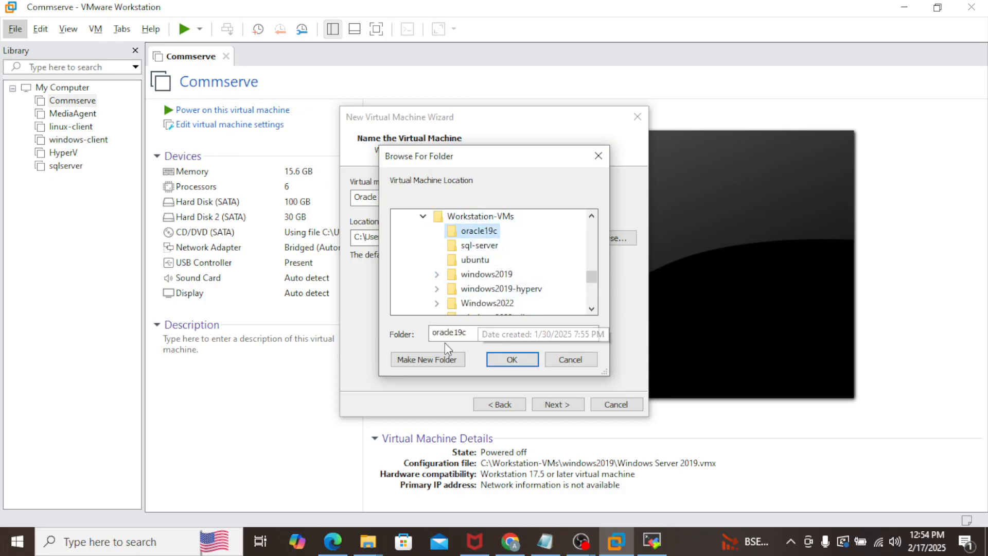
{"action": "right_click", "coordinate": [480, 216]}
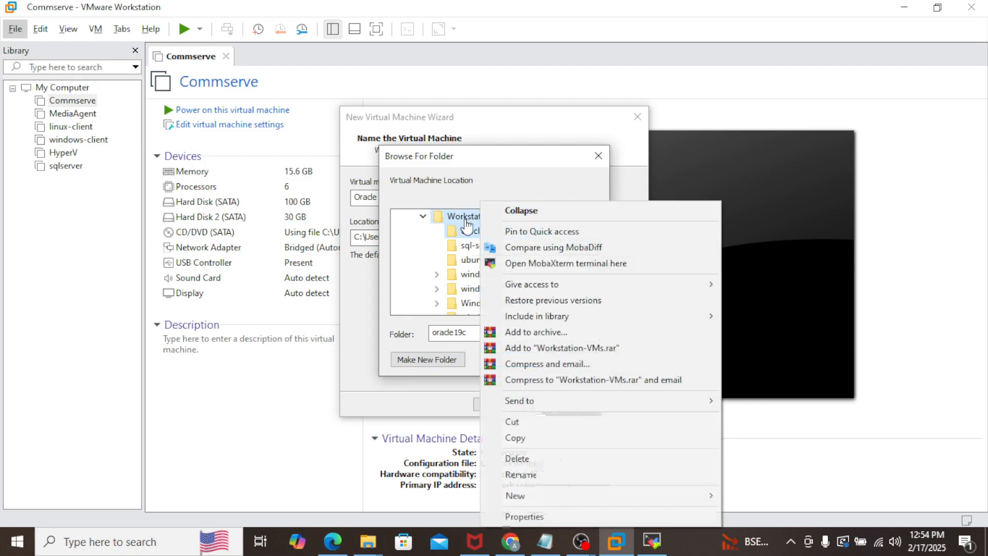
{"action": "left_click", "coordinate": [476, 216]}
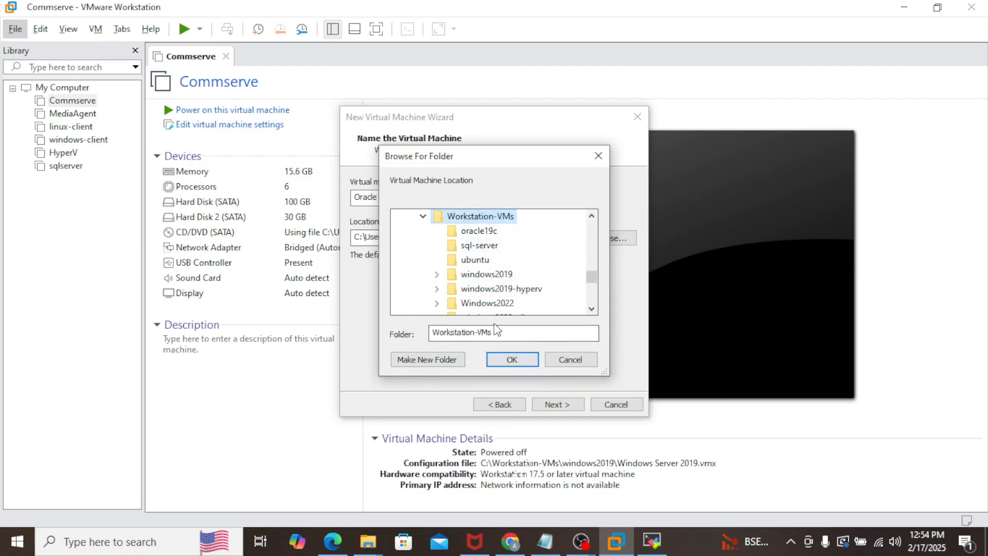
{"action": "left_click", "coordinate": [482, 232]}
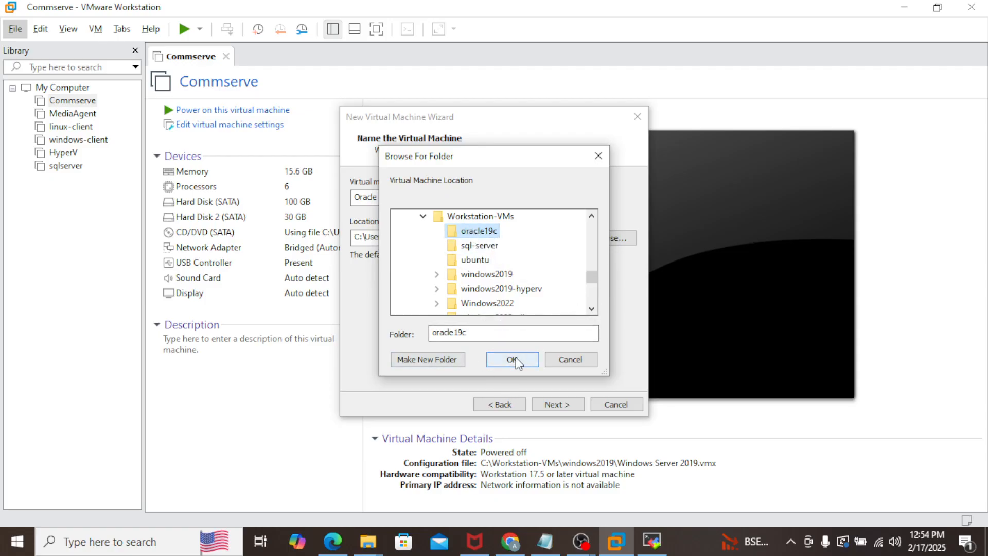
{"action": "left_click", "coordinate": [512, 360]}
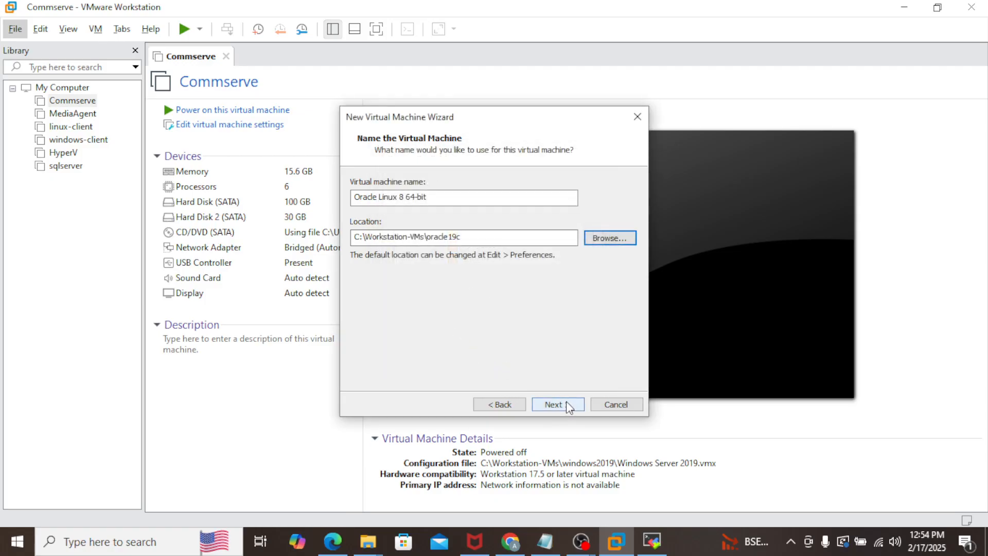
Step: Name the VM oracle19c and dismiss the path-already-exists error
{"action": "left_click_drag", "start_coordinate": [441, 196], "coordinate": [316, 197]}
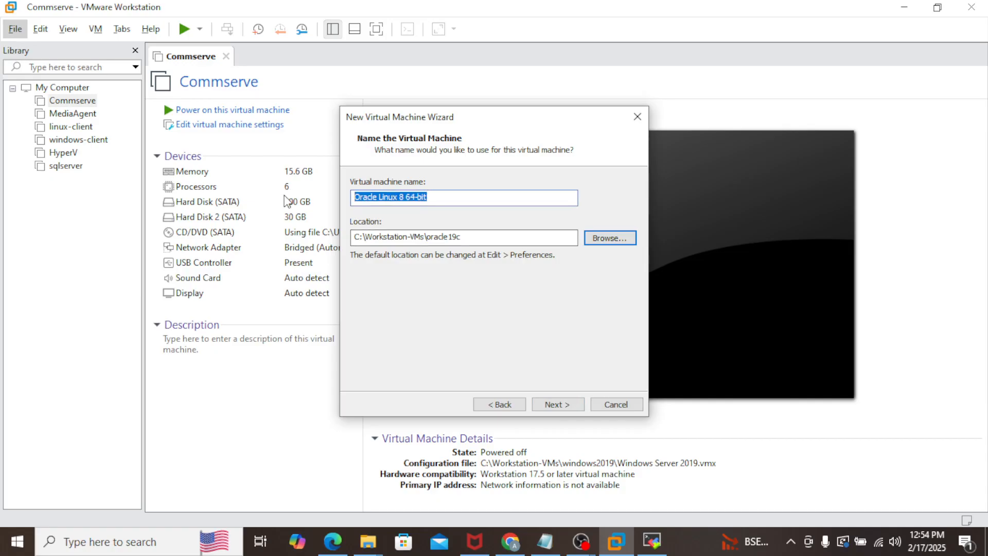
{"action": "type", "text": "oracle"}
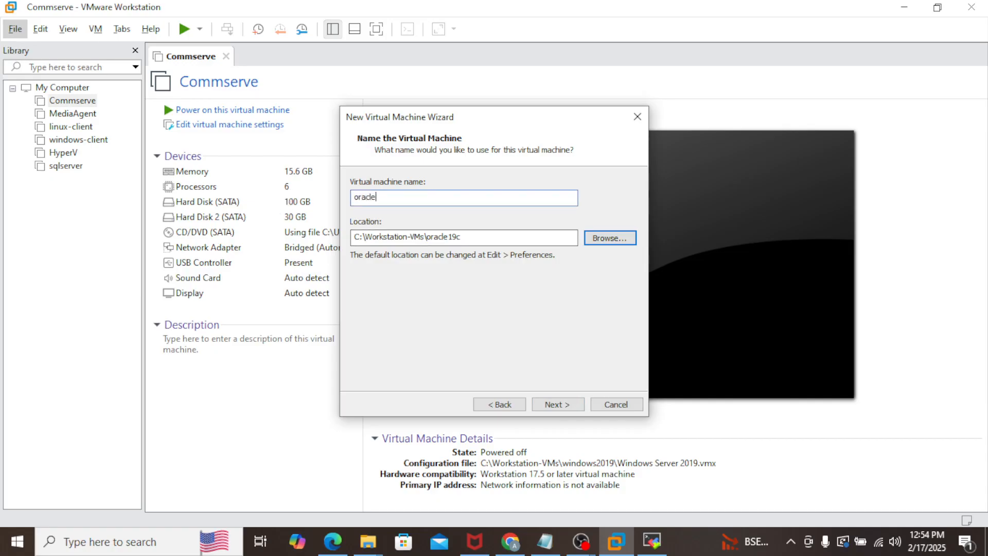
{"action": "type", "text": "19c"}
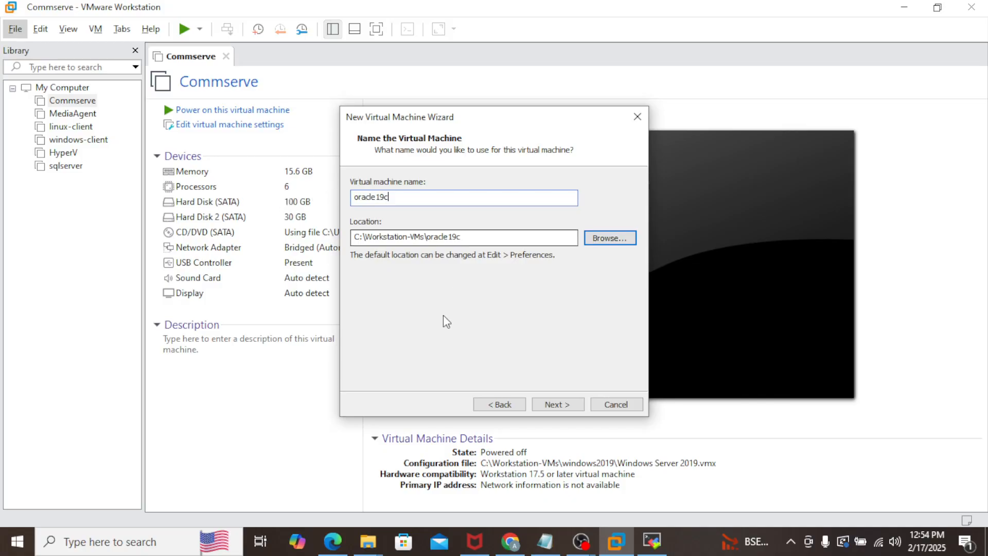
{"action": "left_click", "coordinate": [572, 405]}
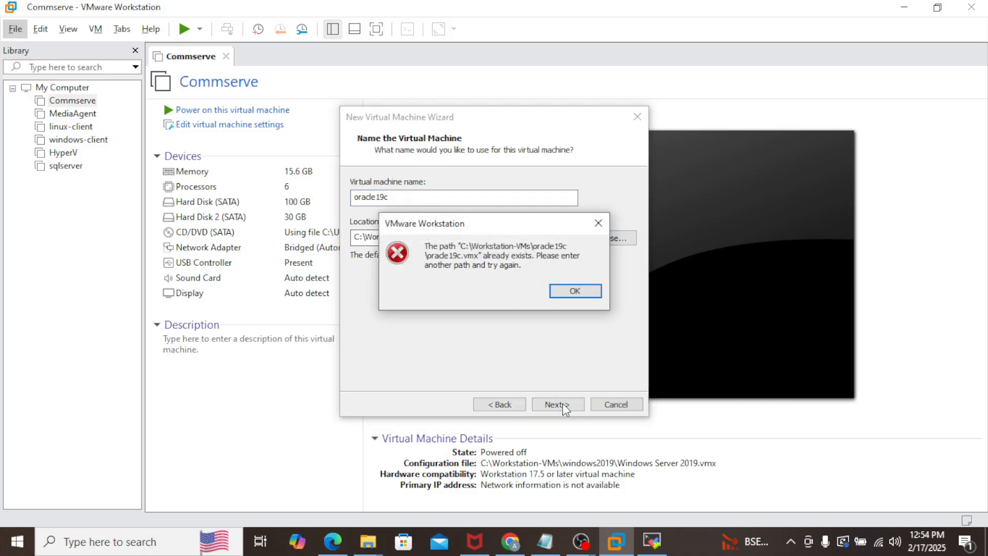
{"action": "left_click", "coordinate": [575, 291]}
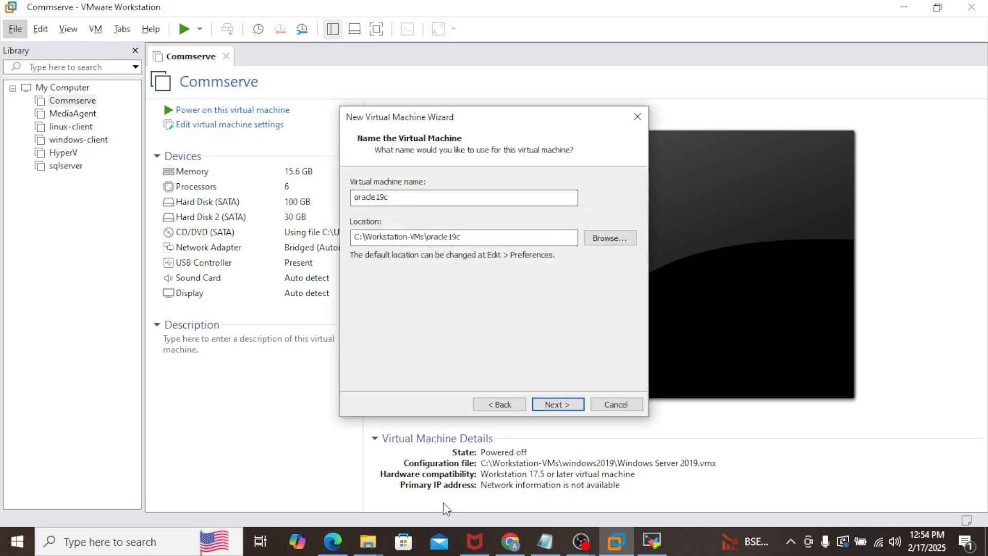
Step: Open the C:\Workstation-VMs\oracle19c folder in File Explorer
{"action": "mouse_move", "coordinate": [371, 541]}
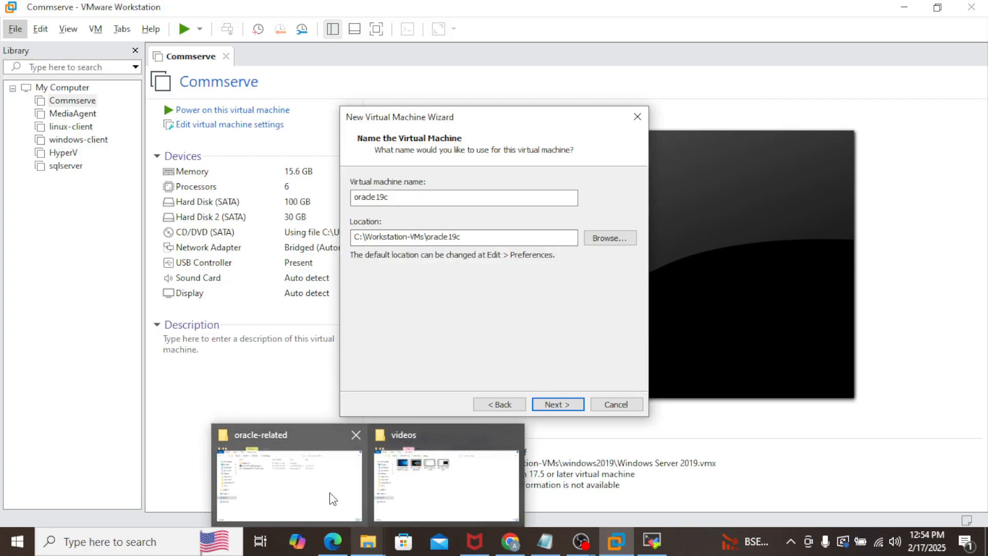
{"action": "left_click", "coordinate": [332, 496]}
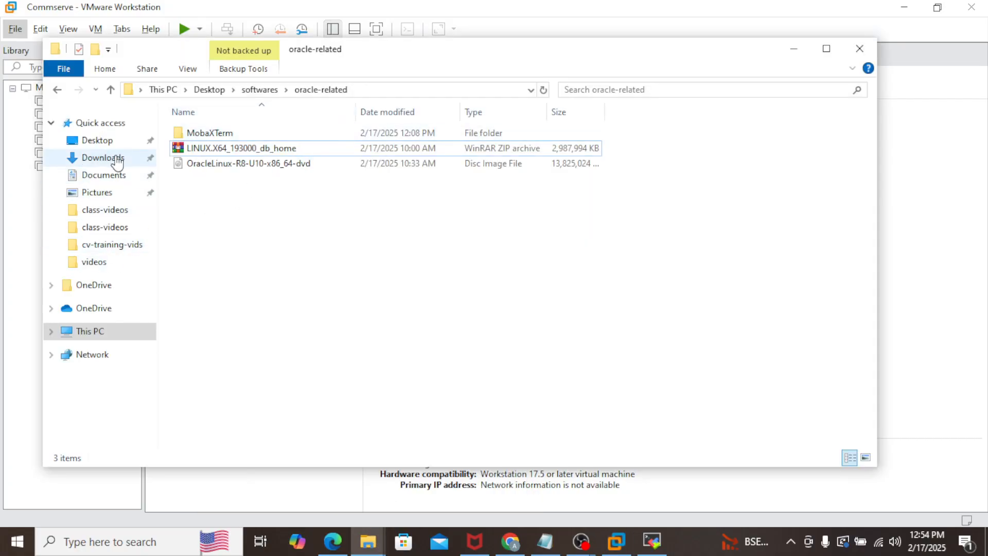
{"action": "left_click", "coordinate": [110, 325]}
{"action": "left_click", "coordinate": [293, 297]}
{"action": "double_click", "coordinate": [293, 298]}
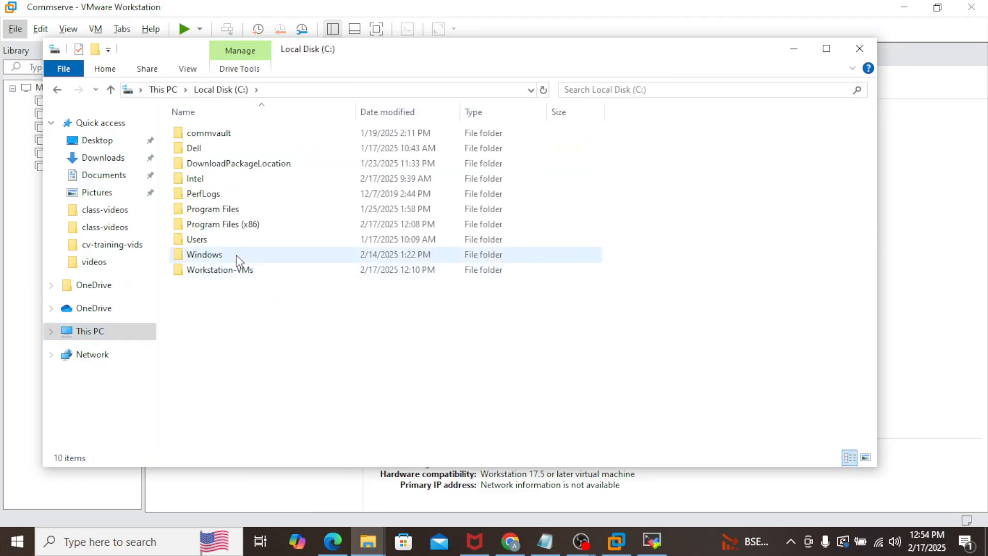
{"action": "double_click", "coordinate": [232, 267]}
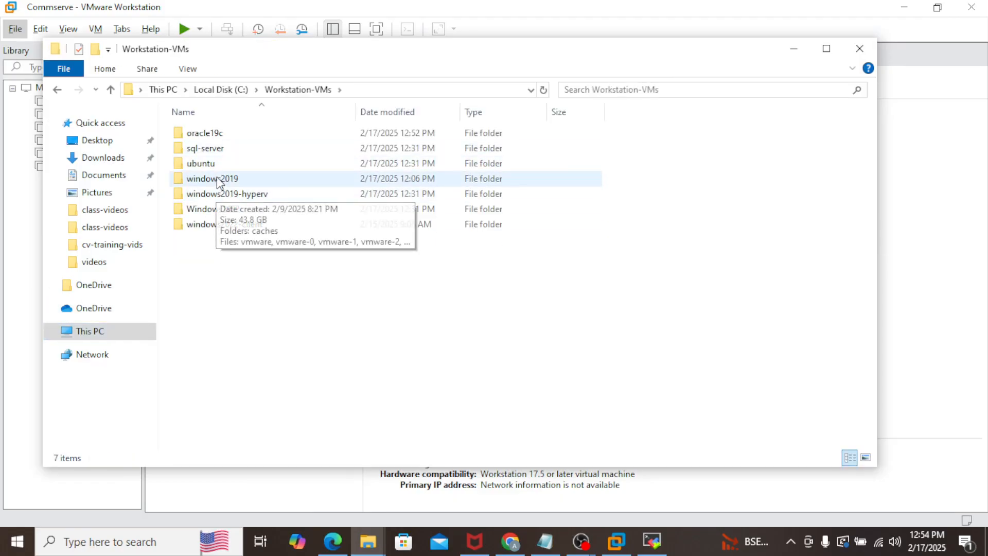
{"action": "double_click", "coordinate": [213, 133]}
Step: Delete all seven old VM files and close File Explorer
{"action": "left_click_drag", "start_coordinate": [242, 289], "coordinate": [230, 128]}
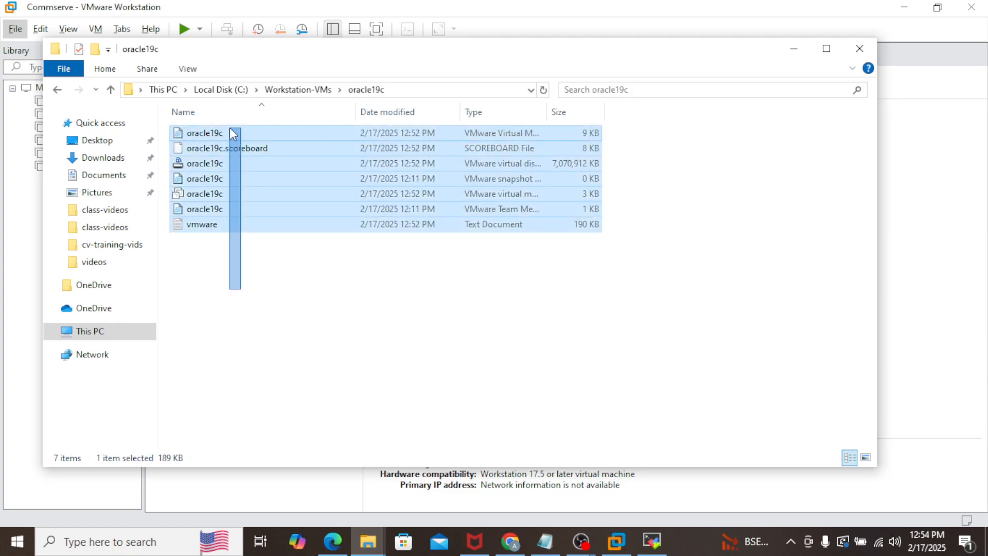
{"action": "key", "text": "Delete"}
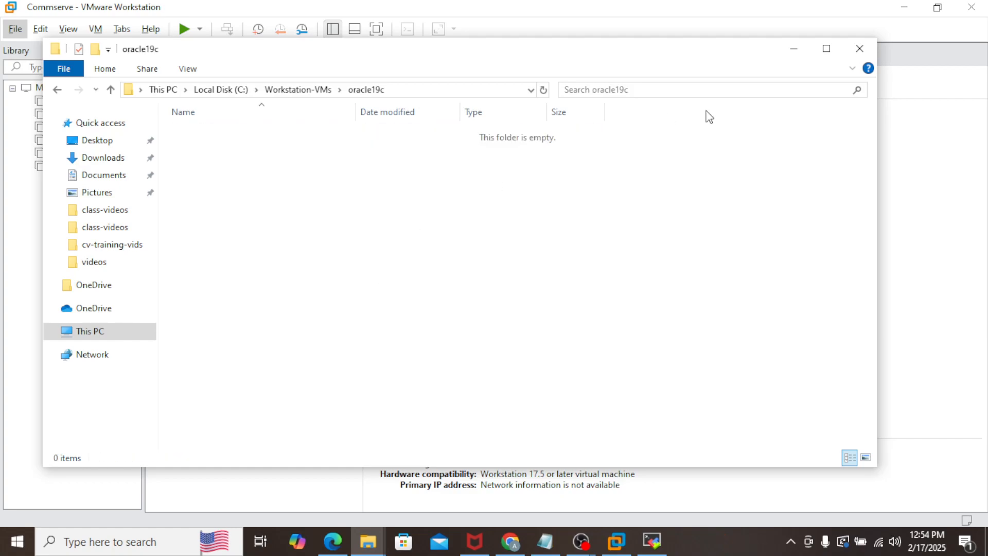
{"action": "left_click", "coordinate": [794, 49]}
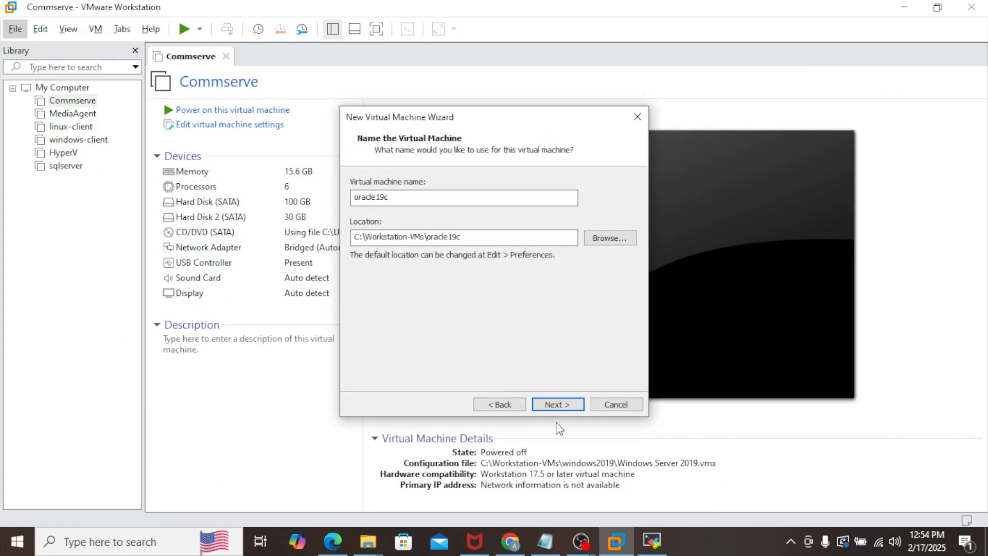
Step: Give the VM 2 processors with 2 cores each and 8000 MB memory
{"action": "left_click", "coordinate": [563, 405]}
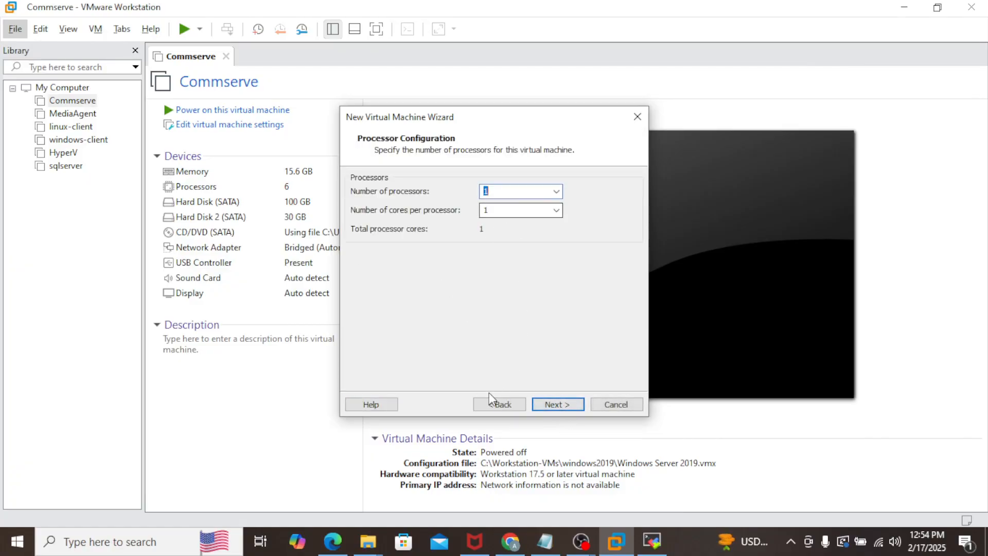
{"action": "left_click", "coordinate": [499, 403]}
{"action": "left_click", "coordinate": [568, 404]}
{"action": "left_click", "coordinate": [510, 210]}
{"action": "key", "text": "Tab"}
{"action": "type", "text": "2"}
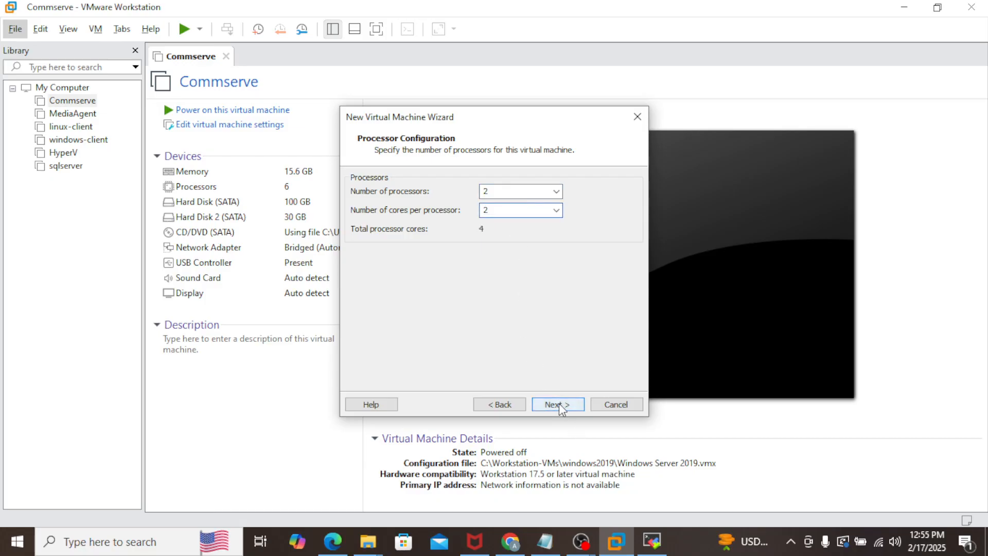
{"action": "left_click", "coordinate": [562, 404]}
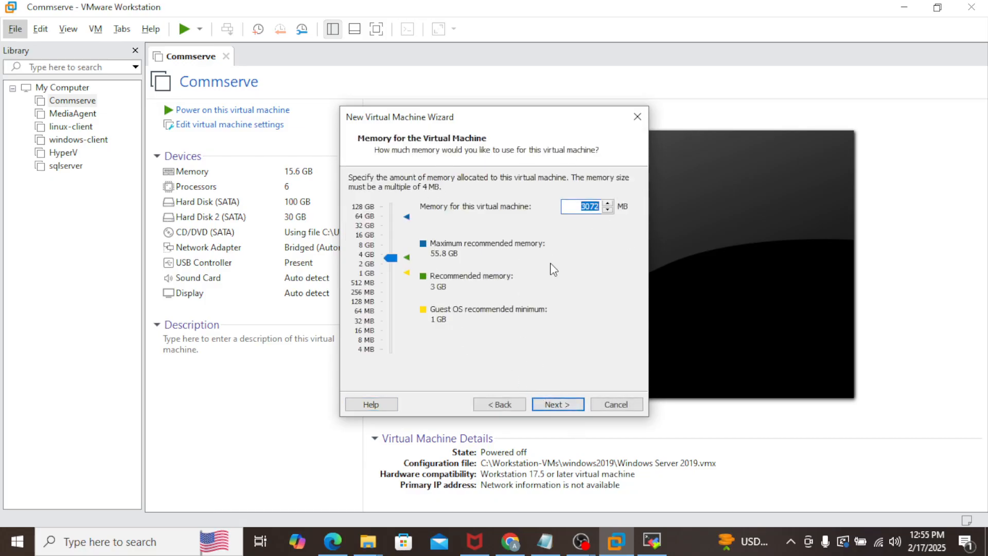
{"action": "type", "text": "8000"}
Step: Create an 80 GB SATA disk stored as a single file, finish, and open the VM settings
{"action": "left_click", "coordinate": [549, 405]}
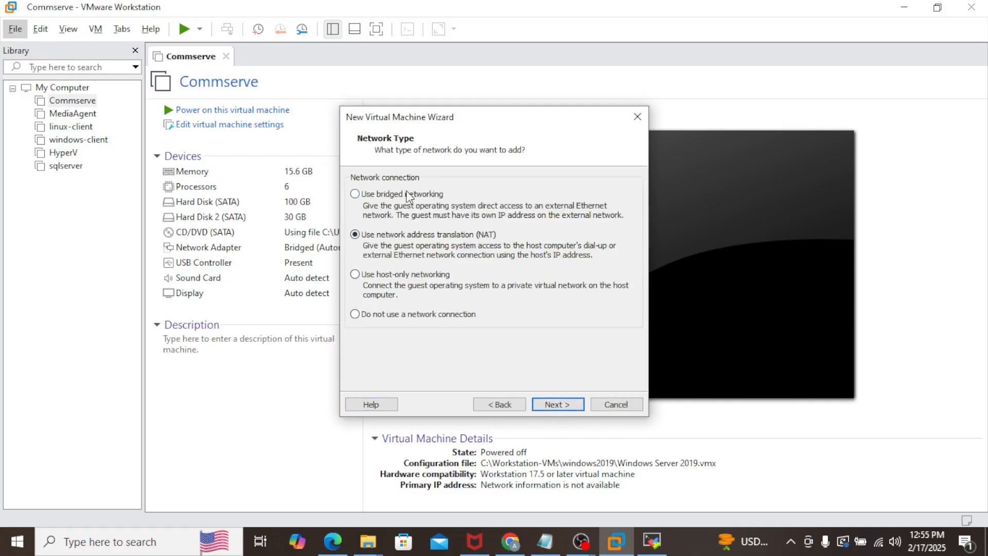
{"action": "left_click", "coordinate": [561, 406]}
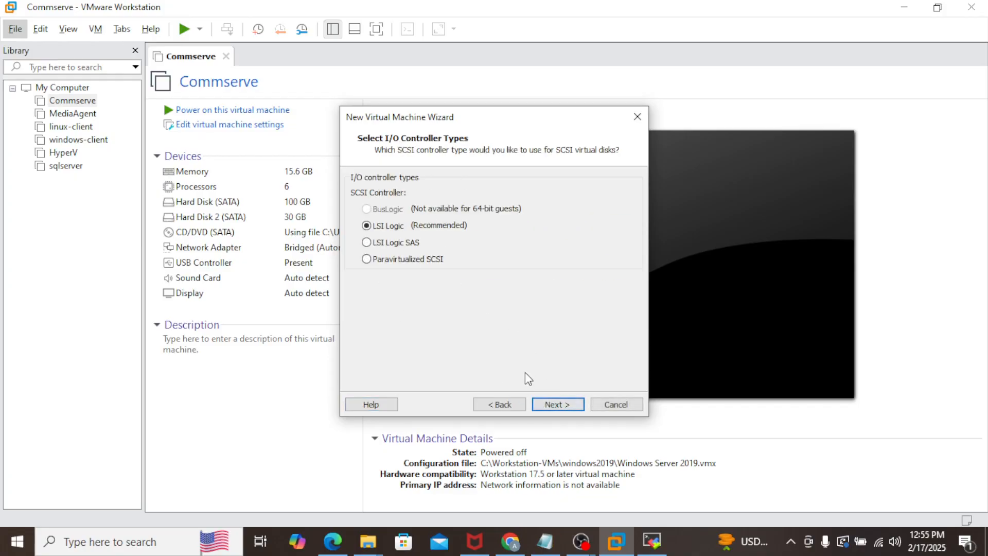
{"action": "left_click", "coordinate": [575, 408]}
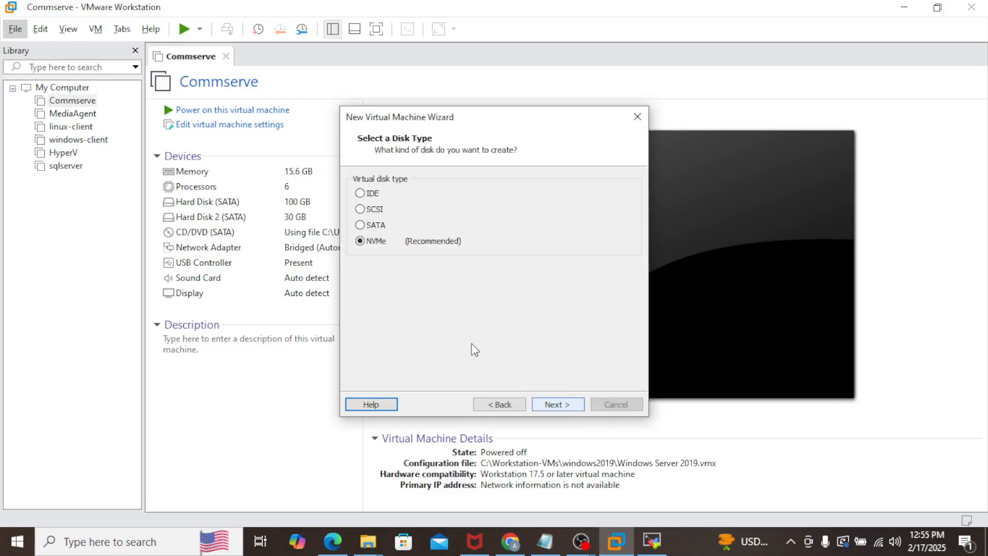
{"action": "left_click", "coordinate": [564, 408]}
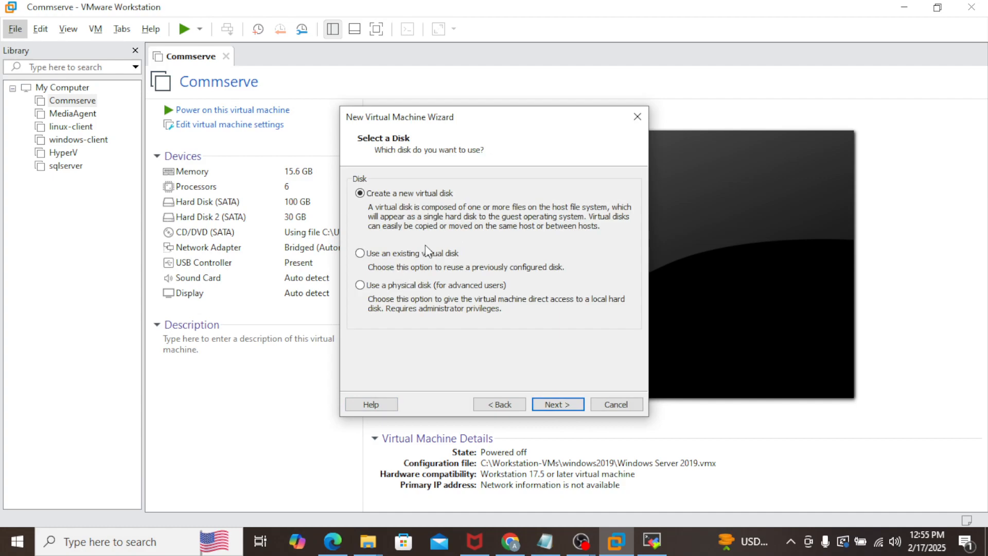
{"action": "left_click", "coordinate": [560, 406]}
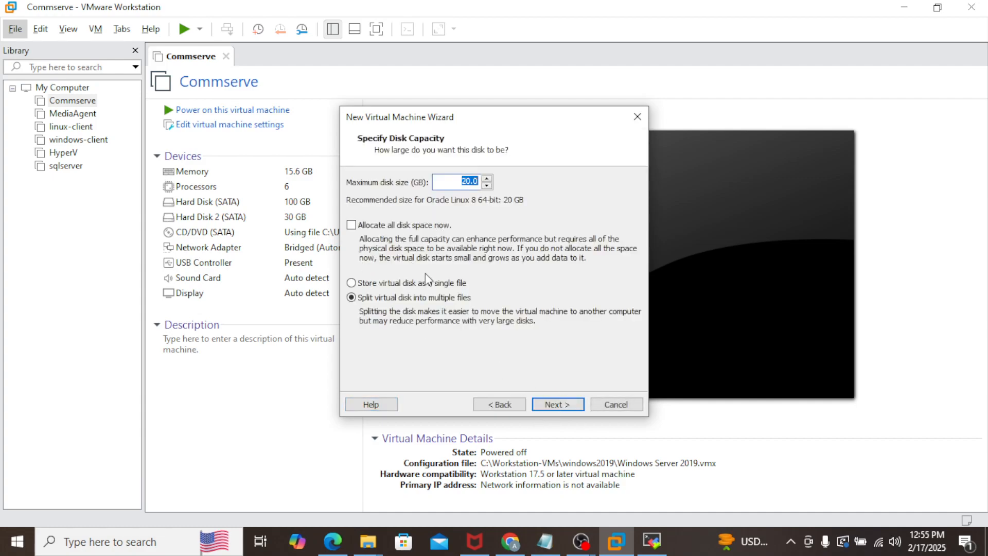
{"action": "left_click", "coordinate": [436, 283]}
{"action": "type", "text": "80"}
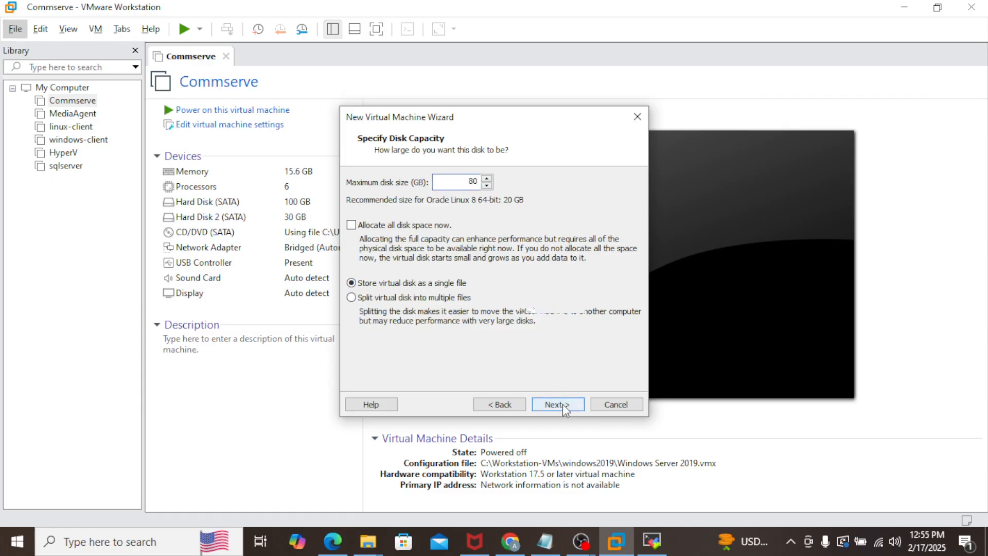
{"action": "left_click", "coordinate": [576, 404]}
{"action": "left_click", "coordinate": [556, 405]}
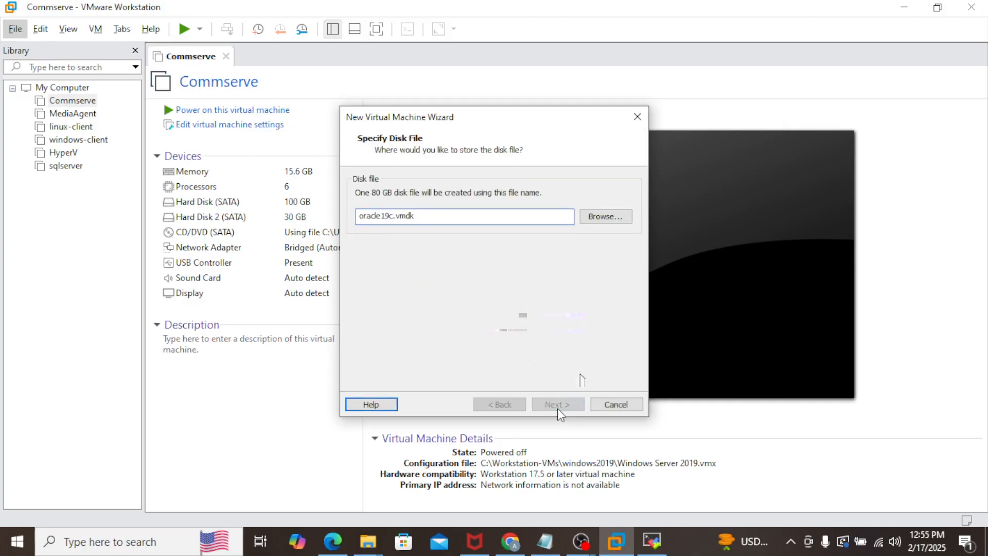
{"action": "left_click", "coordinate": [550, 409]}
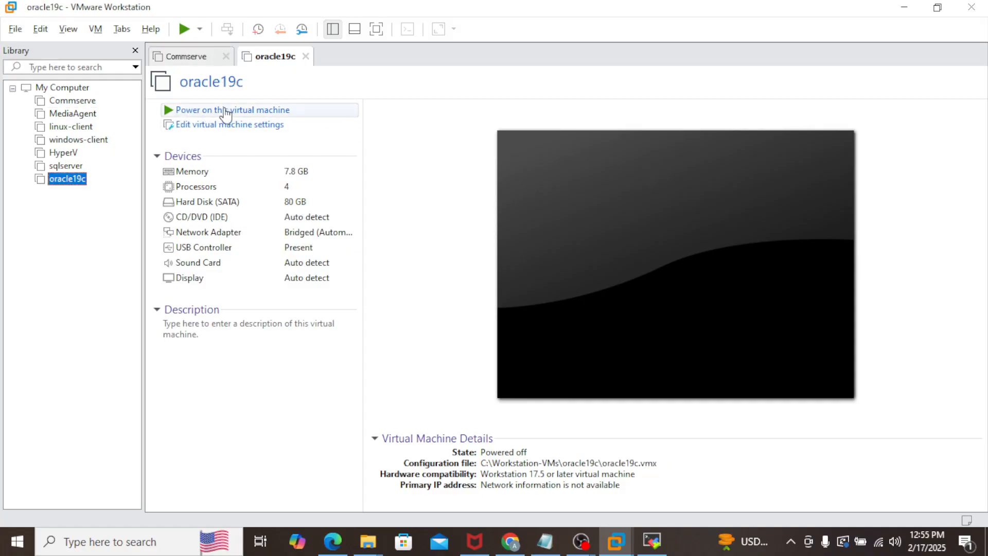
{"action": "left_click", "coordinate": [241, 126]}
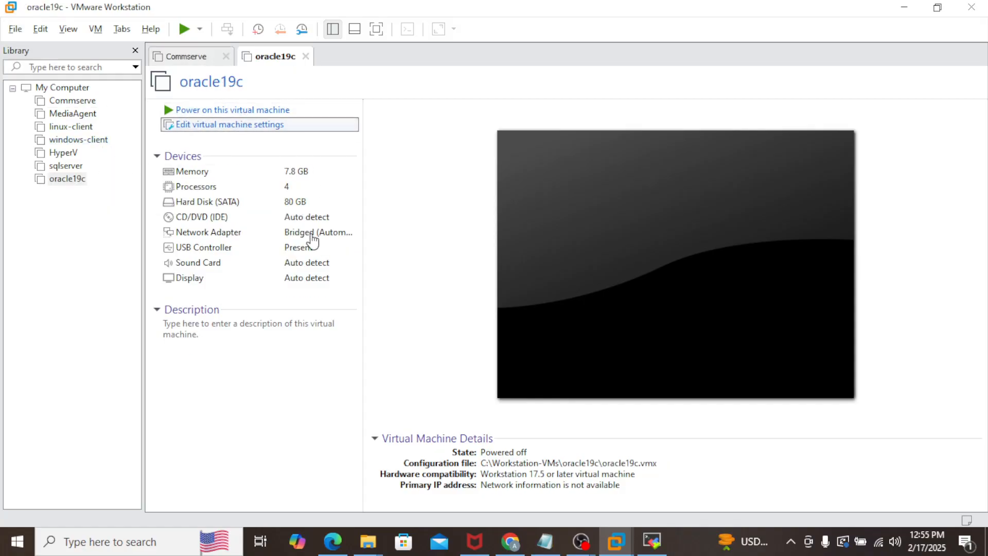
{"action": "left_click", "coordinate": [256, 128]}
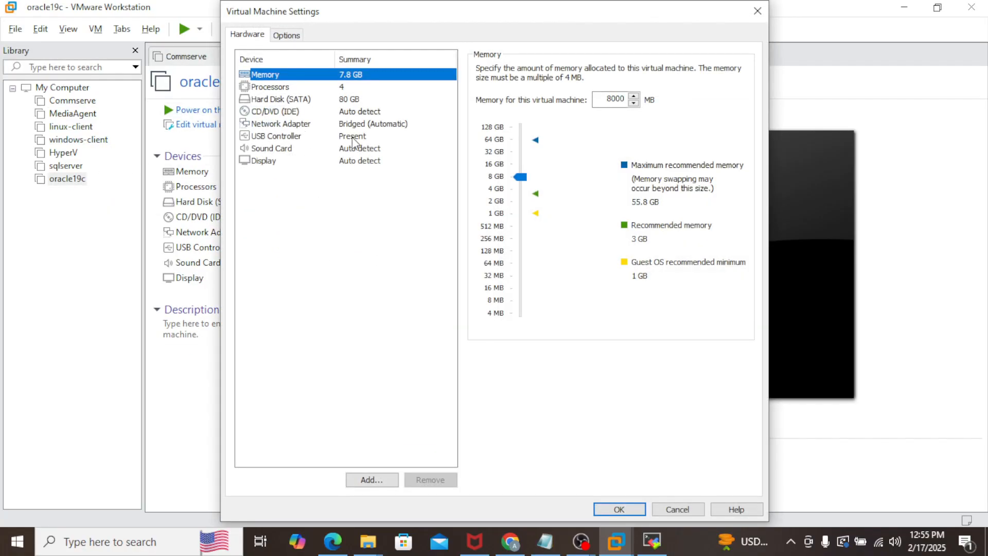
Step: Attach OracleLinux-R8-U10-x86_64-dvd.iso from Desktop\softwares\oracle-related to the CD/DVD drive
{"action": "left_click", "coordinate": [278, 113]}
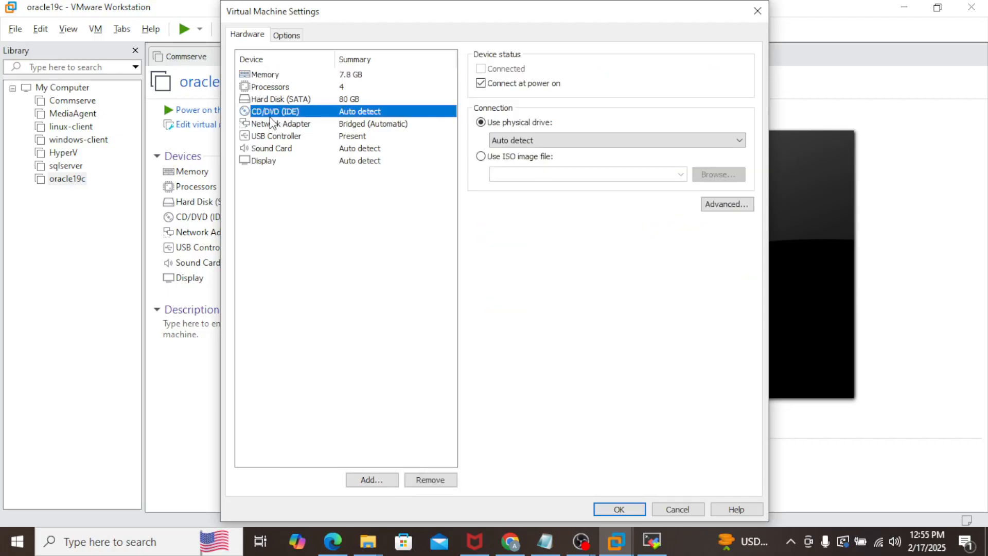
{"action": "left_click", "coordinate": [507, 157]}
{"action": "left_click", "coordinate": [725, 176]}
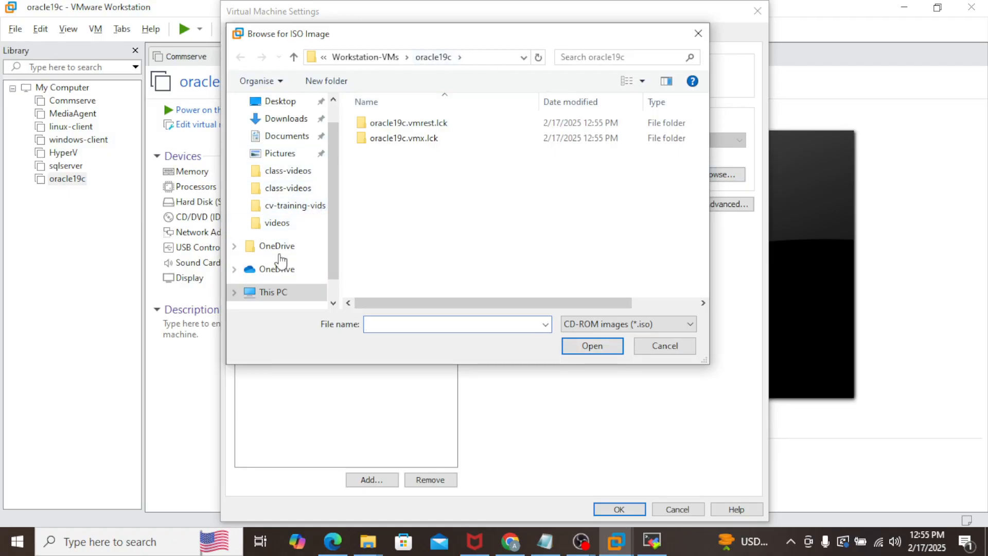
{"action": "left_click", "coordinate": [282, 103]}
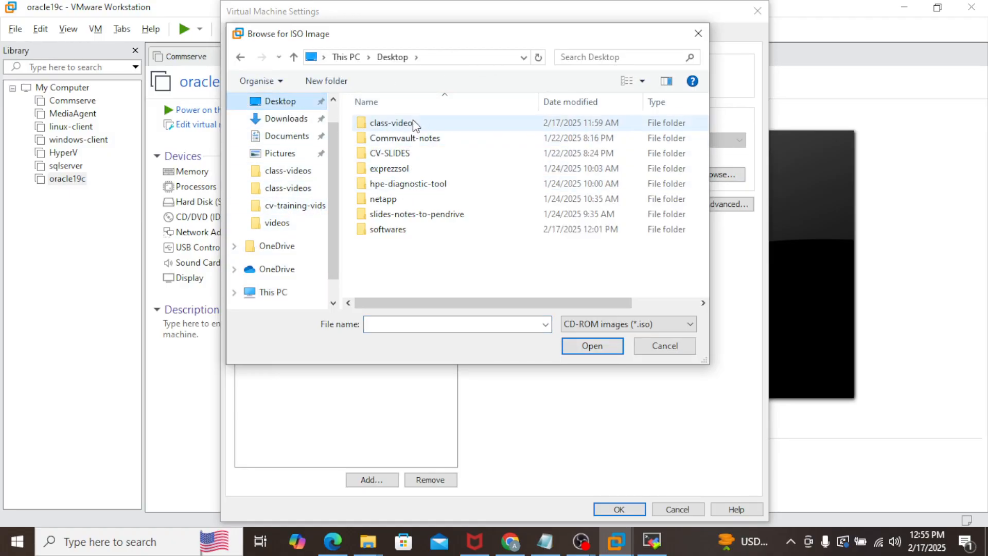
{"action": "double_click", "coordinate": [400, 231]}
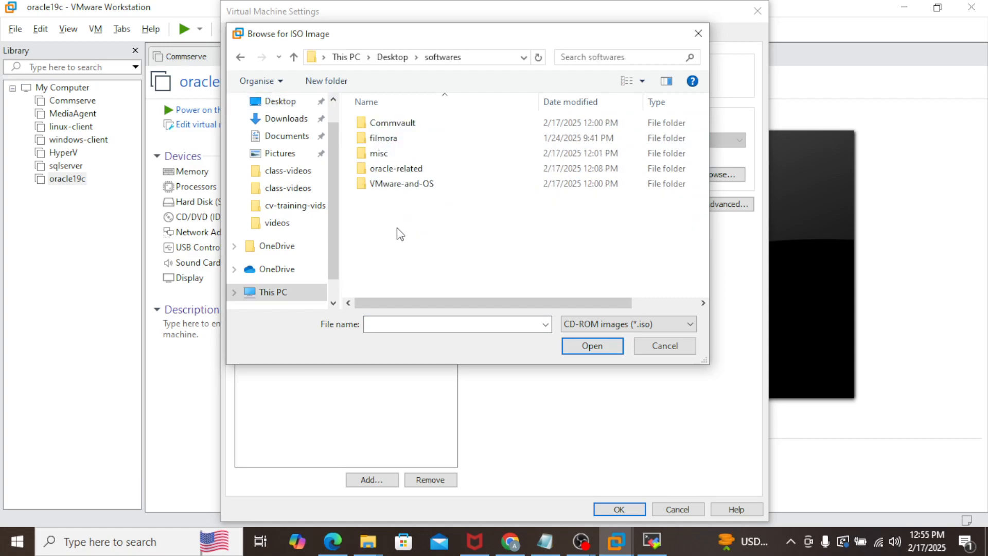
{"action": "double_click", "coordinate": [413, 168]}
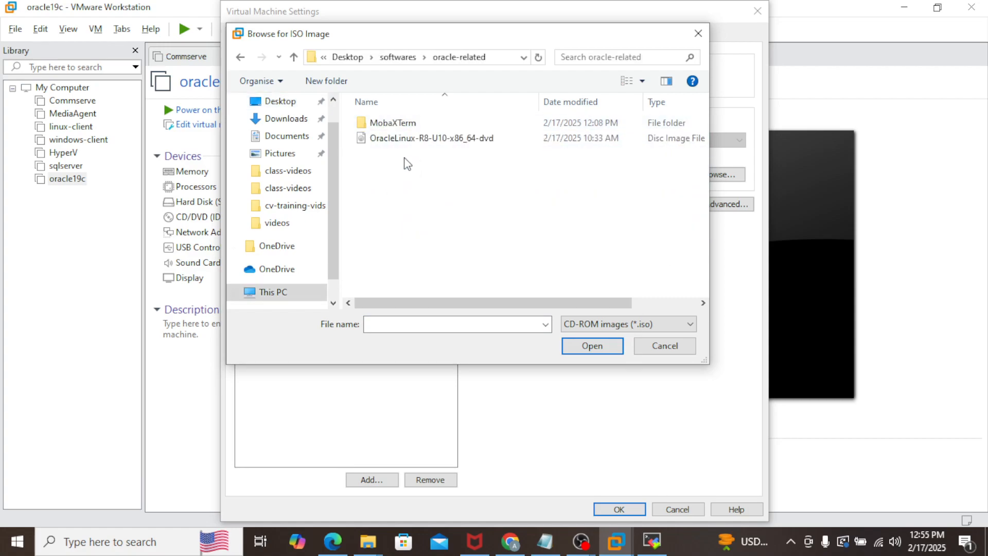
{"action": "left_click", "coordinate": [433, 140]}
{"action": "left_click", "coordinate": [584, 341]}
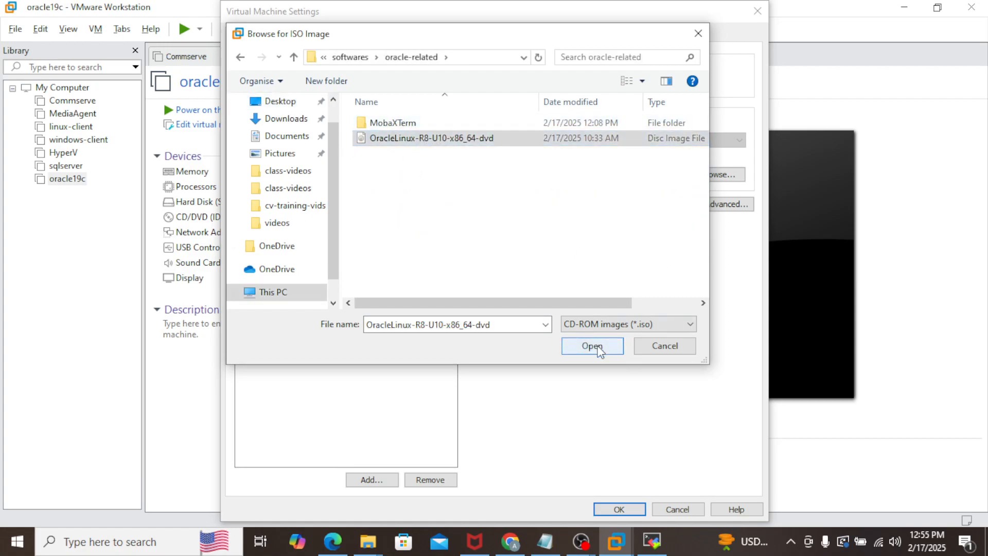
{"action": "left_click", "coordinate": [637, 505]}
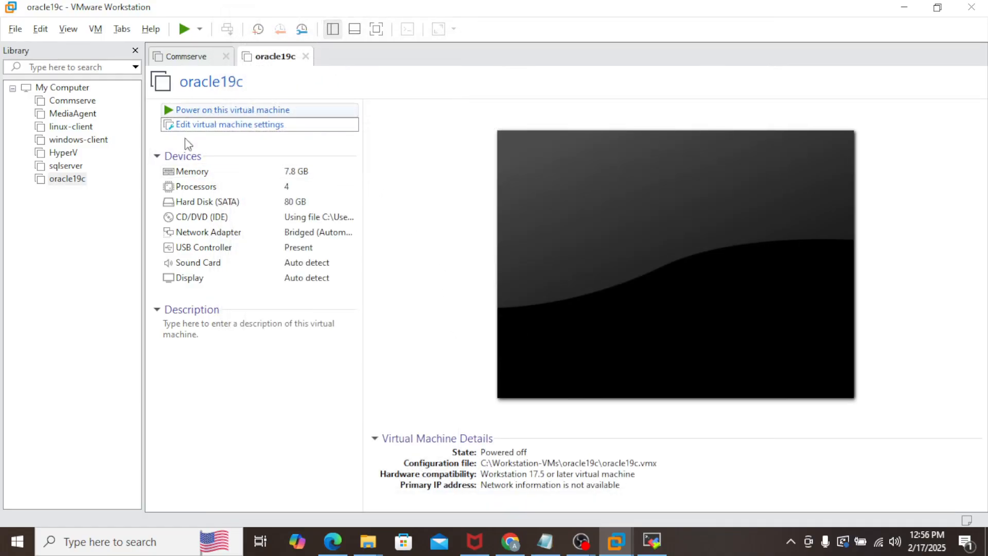
Step: Power on oracle19c and boot the Install Oracle Linux 8.10.0 menu entry
{"action": "left_click", "coordinate": [188, 110]}
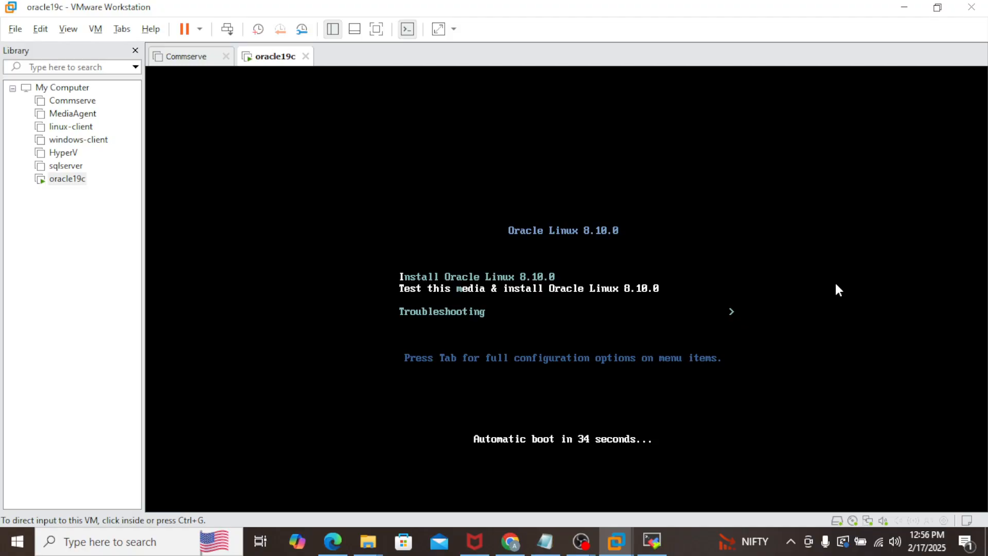
{"action": "left_click", "coordinate": [783, 303]}
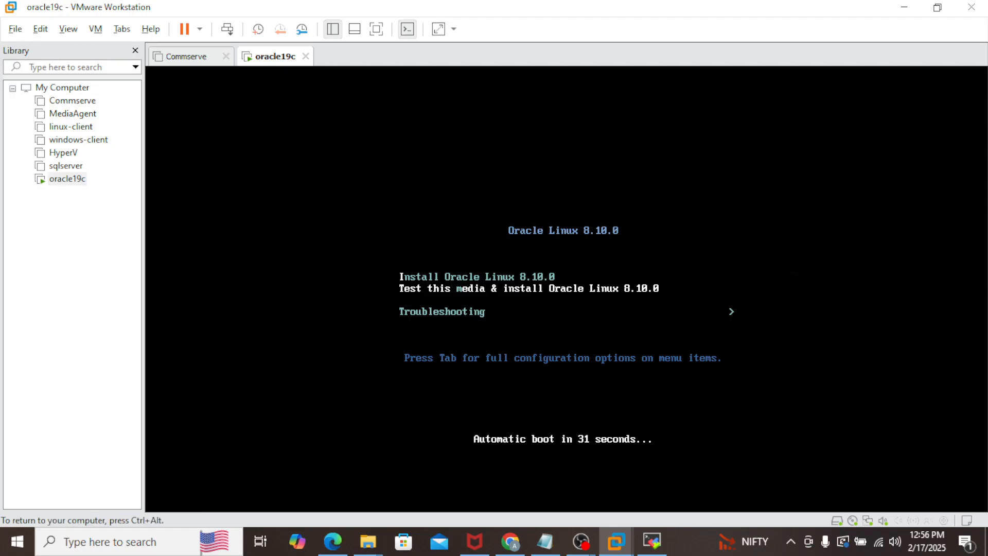
{"action": "key", "text": "Up"}
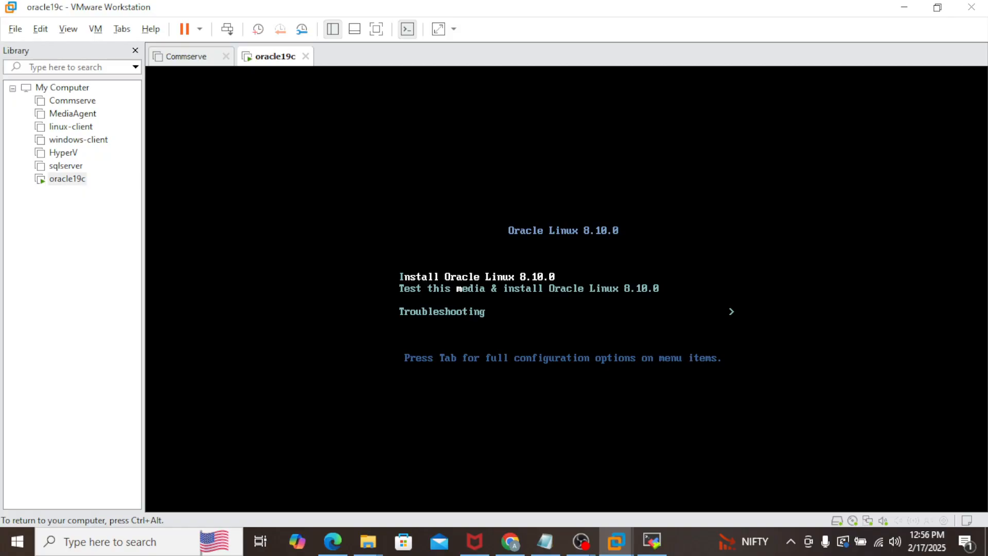
{"action": "key", "text": "Return"}
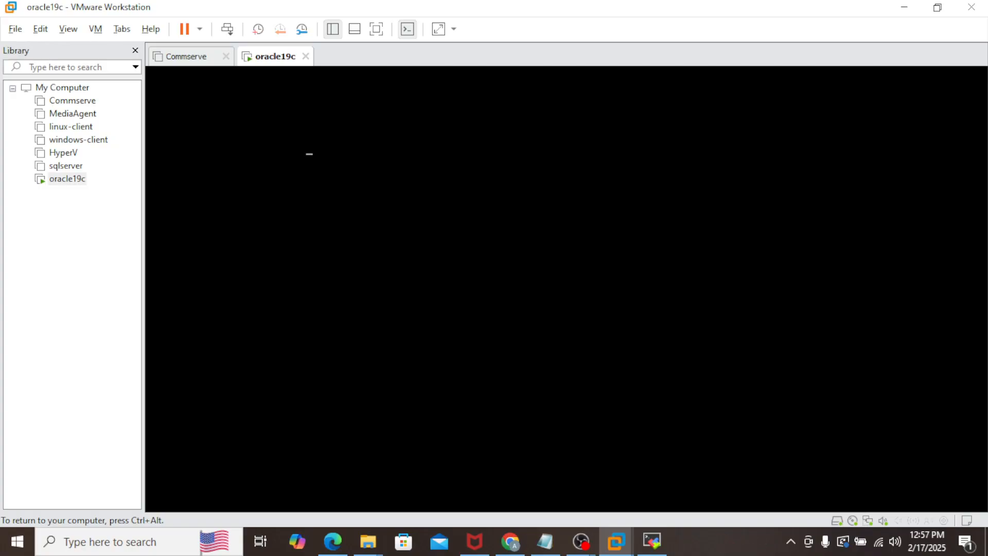
Step: Release input to the host and wait for the installer's language welcome screen
{"action": "key", "text": "ctrl+alt"}
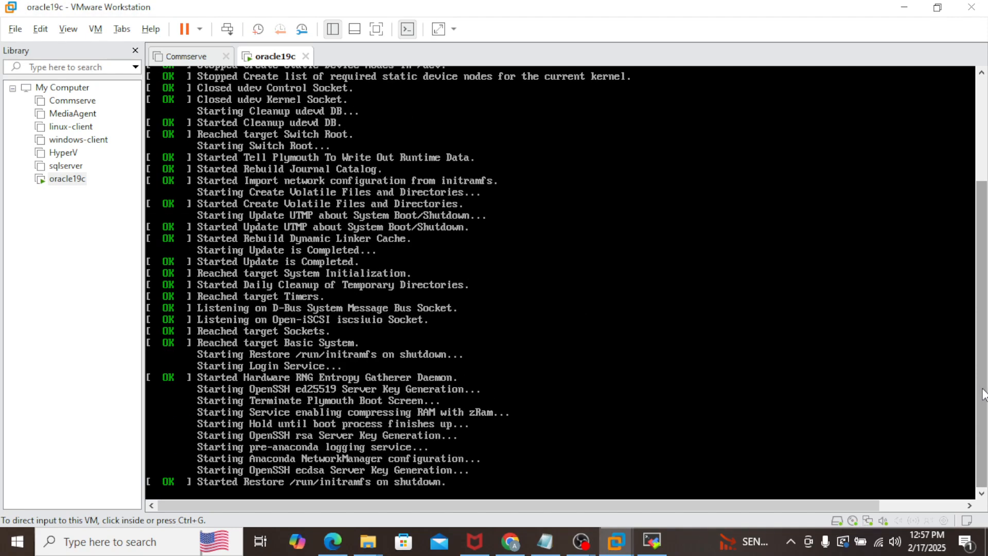
{"action": "left_click_drag", "start_coordinate": [982, 389], "coordinate": [981, 353]}
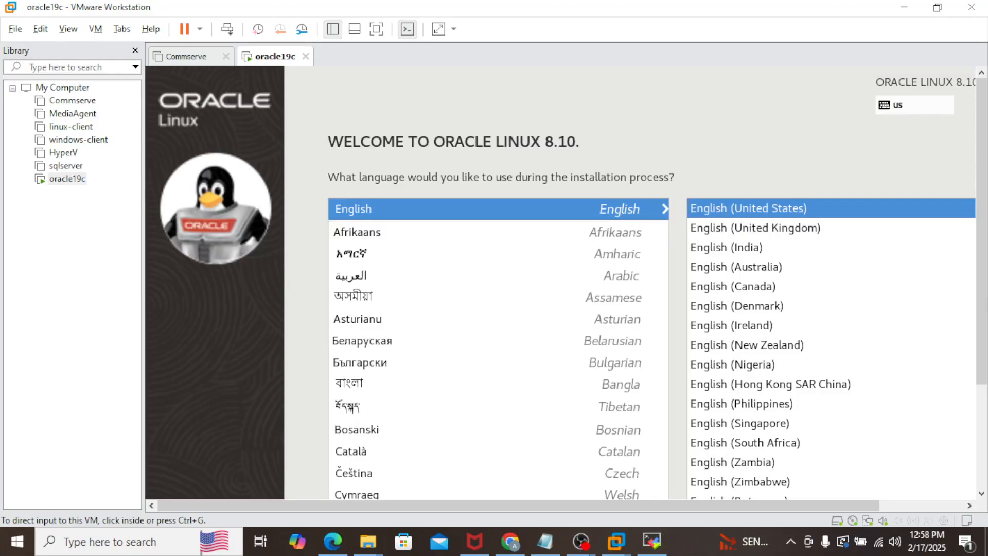
Step: Accept English (United States) as the installation language and go to the Root Password page
{"action": "left_click_drag", "start_coordinate": [983, 327], "coordinate": [976, 390]}
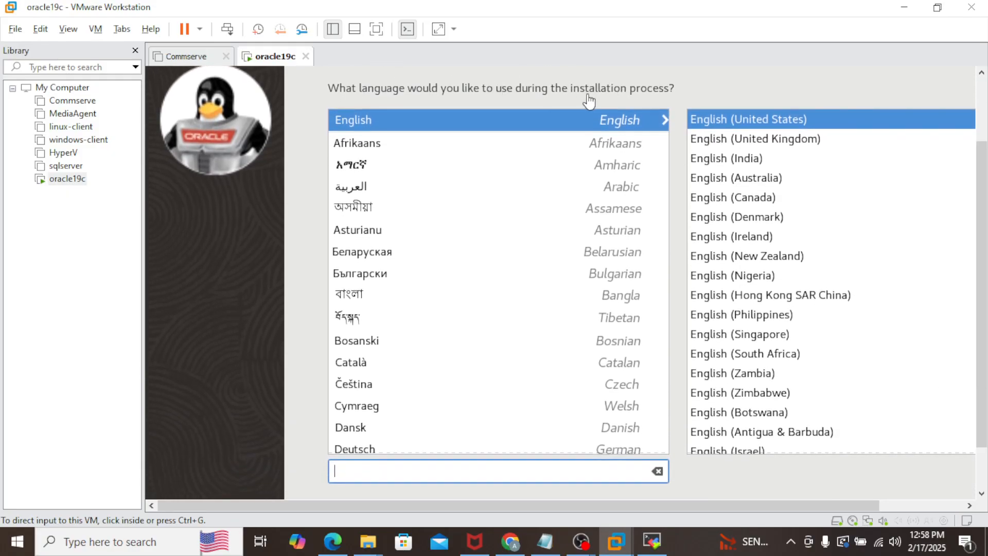
{"action": "left_click_drag", "start_coordinate": [983, 302], "coordinate": [983, 361]}
{"action": "left_click_drag", "start_coordinate": [863, 504], "coordinate": [950, 505]}
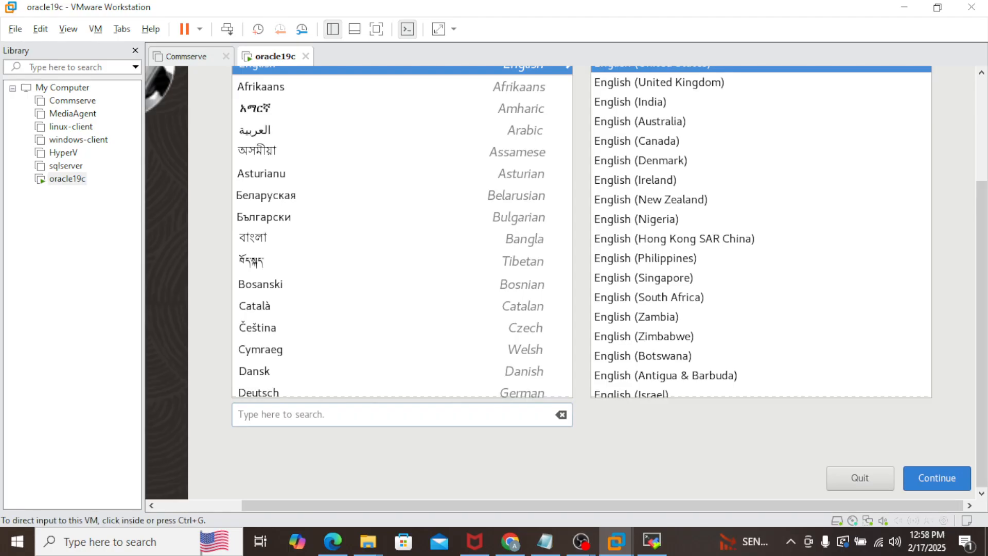
{"action": "left_click", "coordinate": [937, 477]}
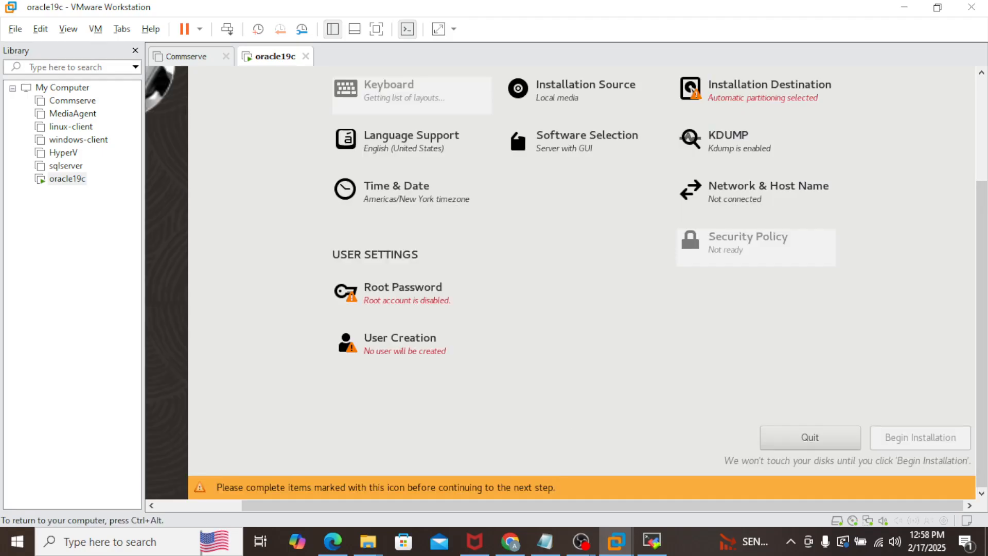
{"action": "mouse_move", "coordinate": [979, 280]}
{"action": "left_mouse_down"}
{"action": "mouse_move", "coordinate": [973, 202]}
{"action": "mouse_move", "coordinate": [981, 265]}
{"action": "left_mouse_up"}
Step: Enter a strong root password and confirm it in the Confirm field
{"action": "left_click", "coordinate": [400, 348]}
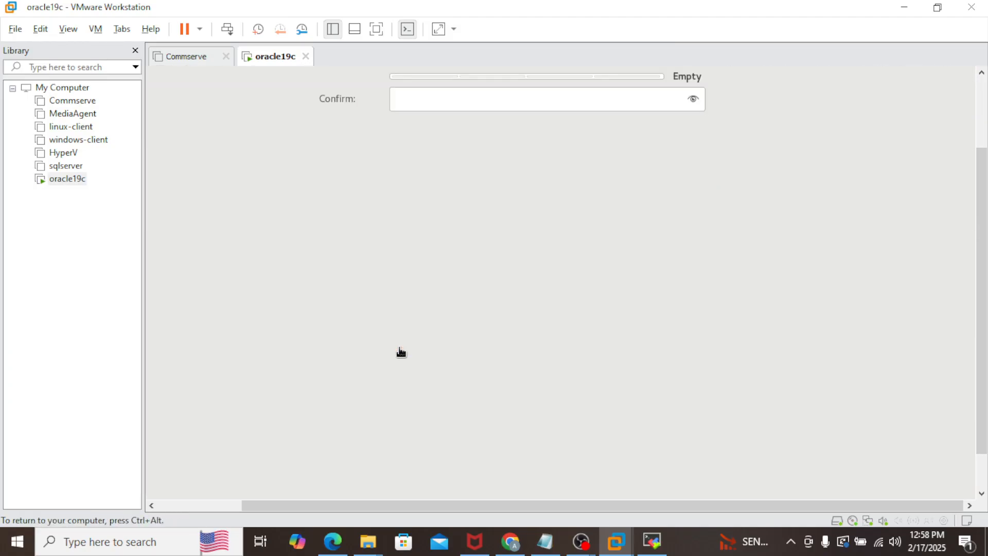
{"action": "left_click_drag", "start_coordinate": [980, 234], "coordinate": [981, 165]}
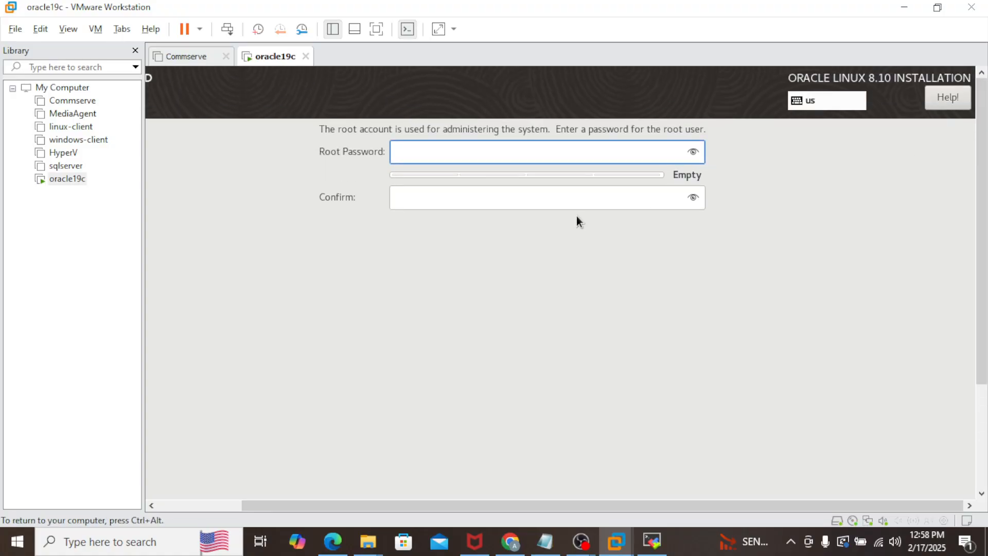
{"action": "type", "text": "**************"}
{"action": "key", "text": "Tab"}
{"action": "type", "text": "*******"}
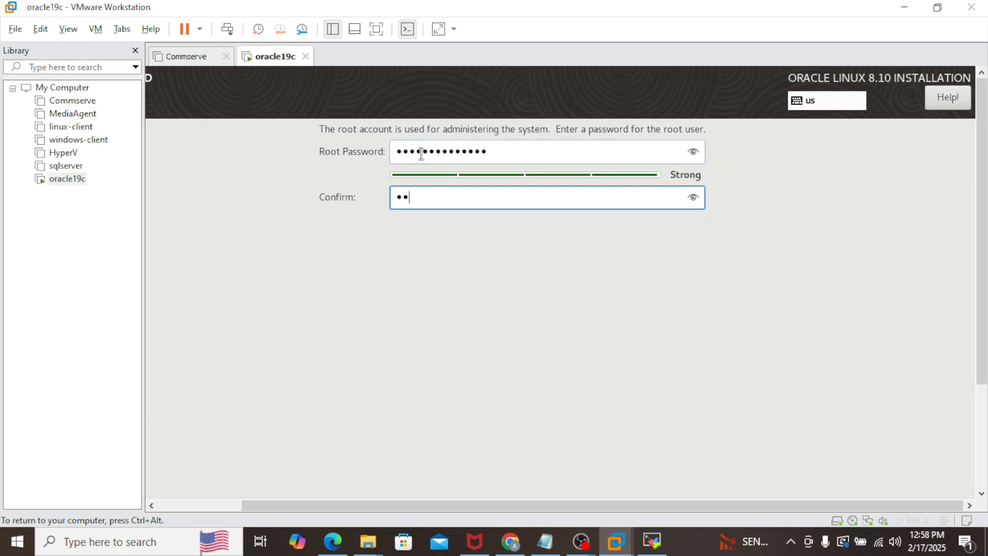
{"action": "type", "text": "*******"}
{"action": "left_click_drag", "start_coordinate": [436, 507], "coordinate": [314, 510]}
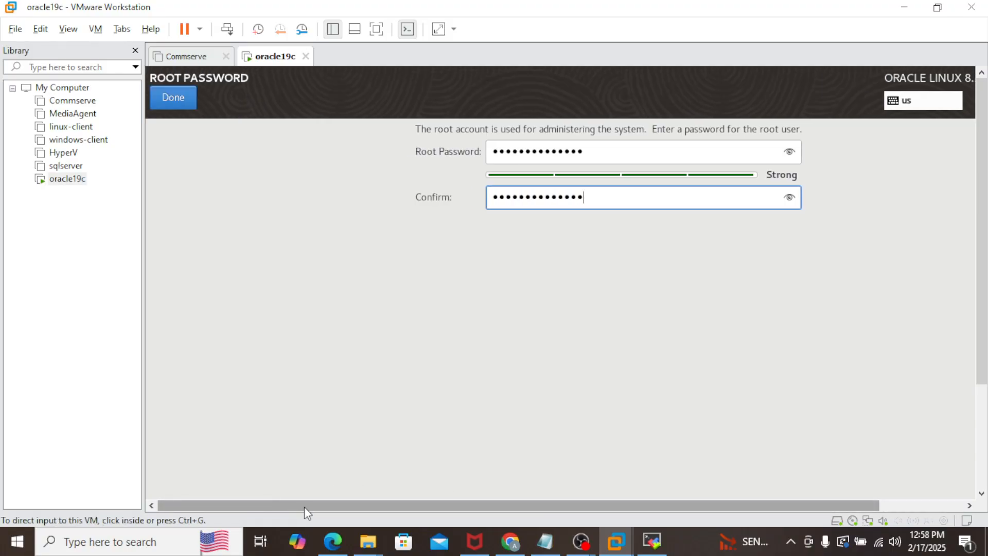
Step: Save the root password and accept automatic partitioning on the 80 GiB disk
{"action": "left_click", "coordinate": [180, 101]}
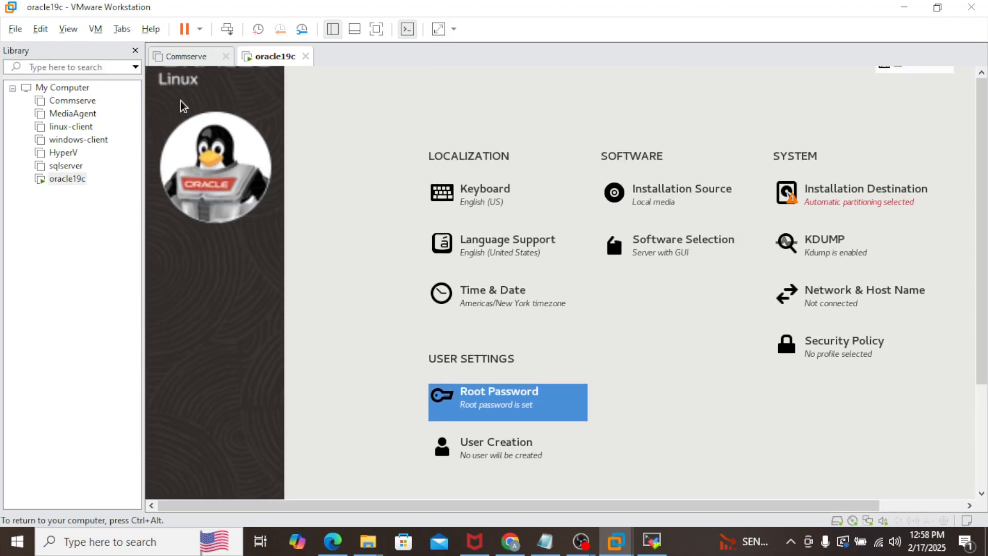
{"action": "mouse_move", "coordinate": [982, 259]}
{"action": "left_mouse_down"}
{"action": "mouse_move", "coordinate": [984, 306]}
{"action": "mouse_move", "coordinate": [982, 274]}
{"action": "left_mouse_up"}
{"action": "left_click", "coordinate": [870, 183]}
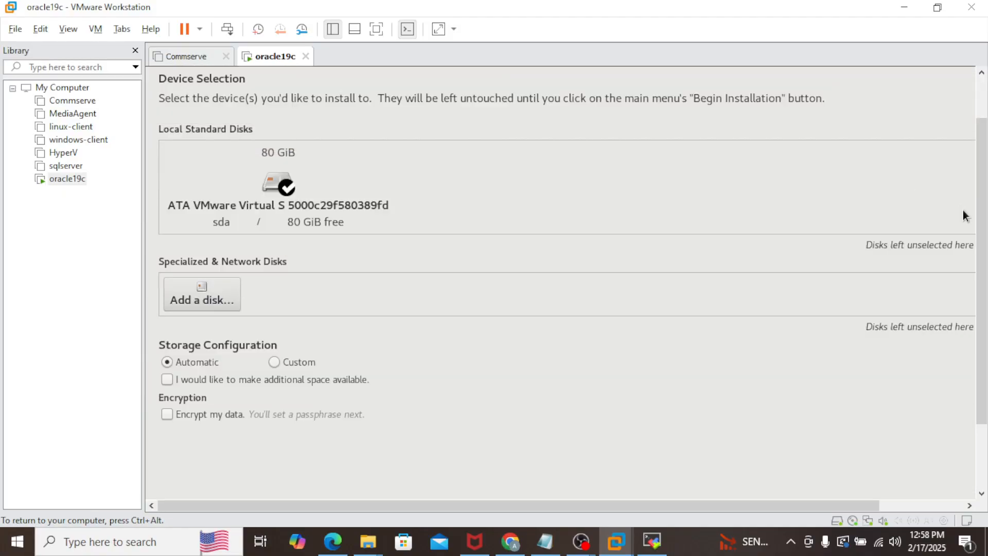
{"action": "scroll", "coordinate": [977, 166], "scroll_direction": "up", "scroll_amount": 2}
{"action": "left_click", "coordinate": [267, 81]}
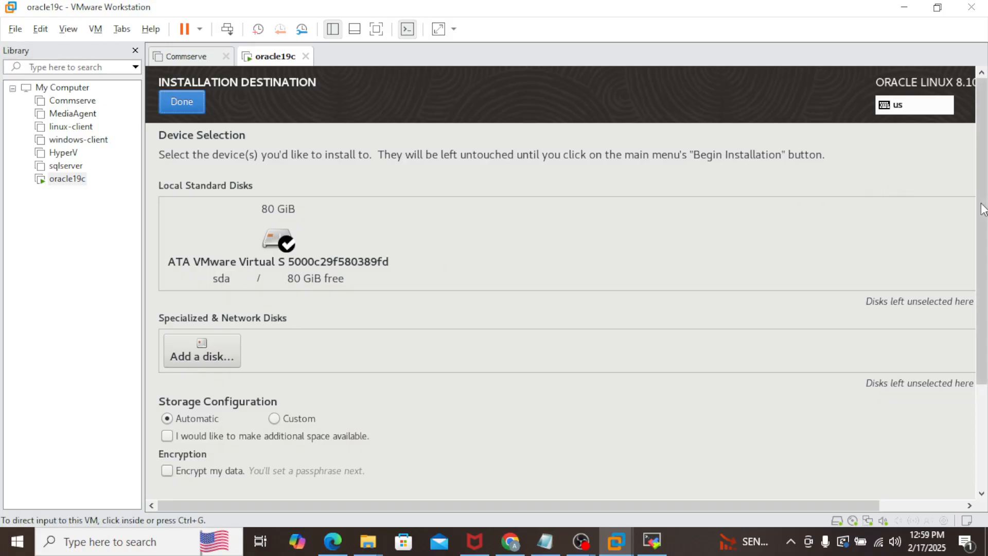
{"action": "scroll", "coordinate": [981, 209], "scroll_direction": "down", "scroll_amount": 3}
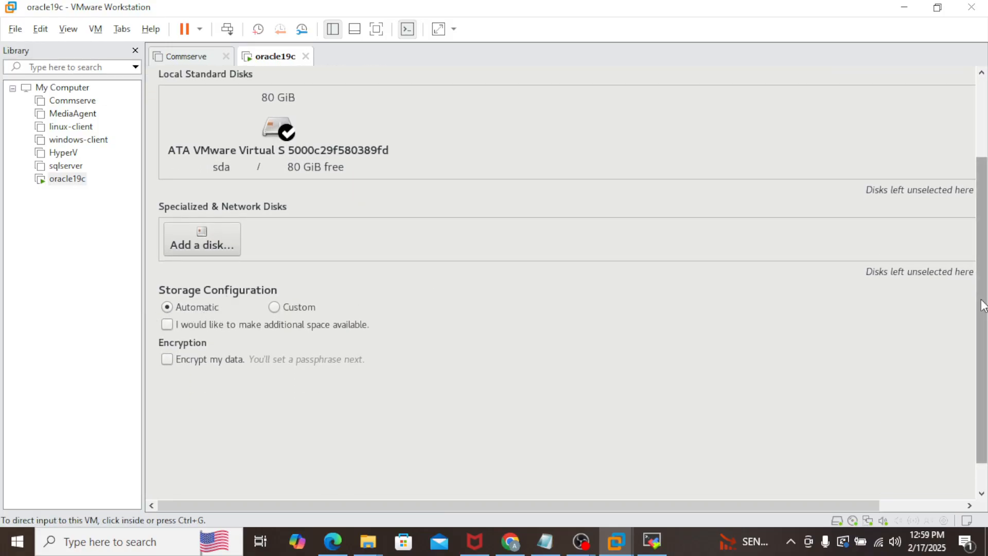
{"action": "scroll", "coordinate": [979, 302], "scroll_direction": "up", "scroll_amount": 3}
{"action": "left_click", "coordinate": [190, 103]}
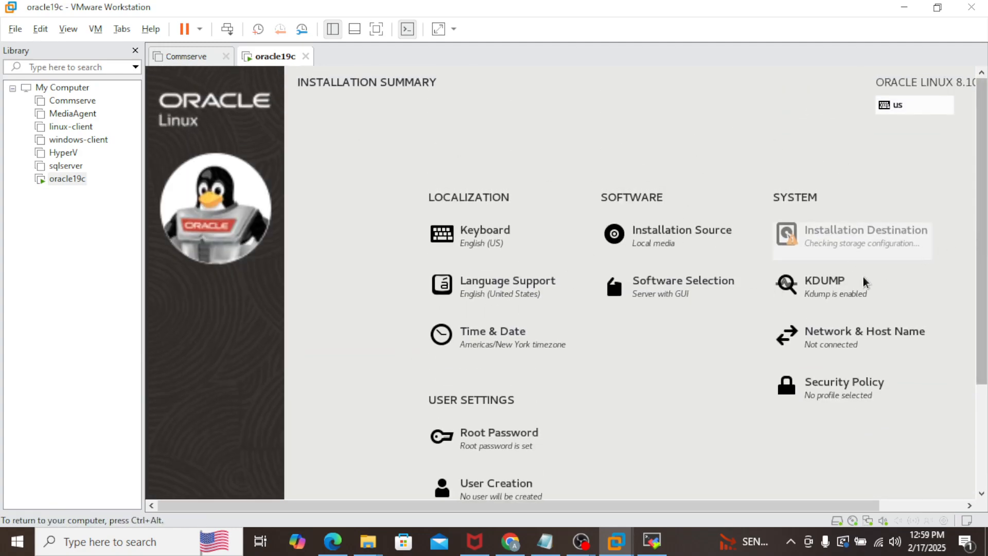
{"action": "left_click_drag", "start_coordinate": [982, 247], "coordinate": [973, 453]}
{"action": "left_click_drag", "start_coordinate": [856, 511], "coordinate": [942, 511]}
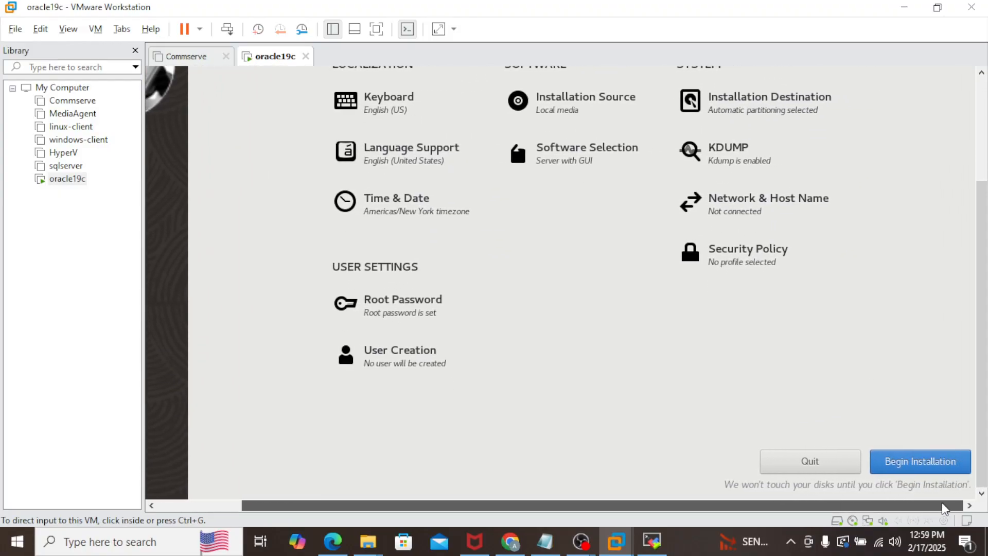
Step: Install Oracle Linux, reboot the VM when complete, and release input to the host
{"action": "left_click", "coordinate": [927, 461]}
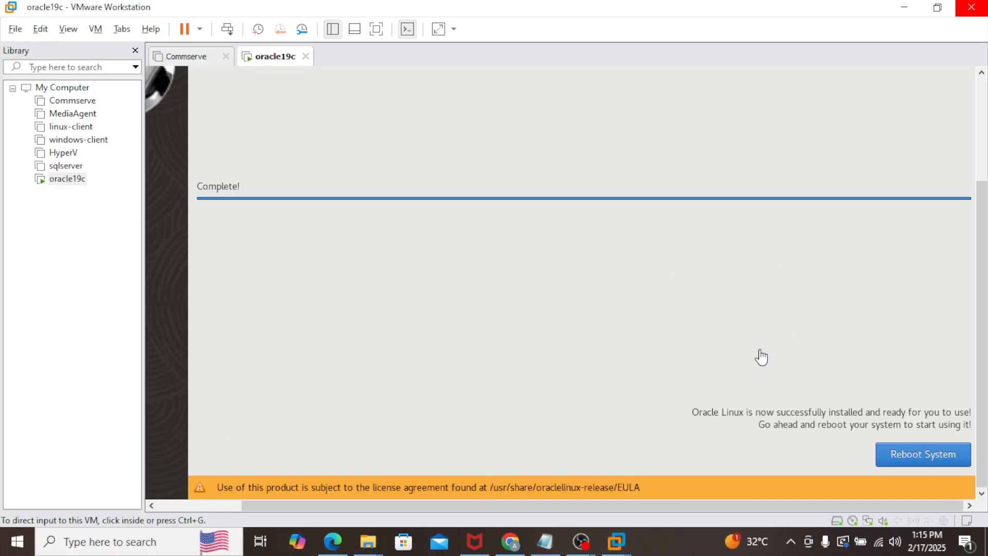
{"action": "left_click", "coordinate": [852, 462]}
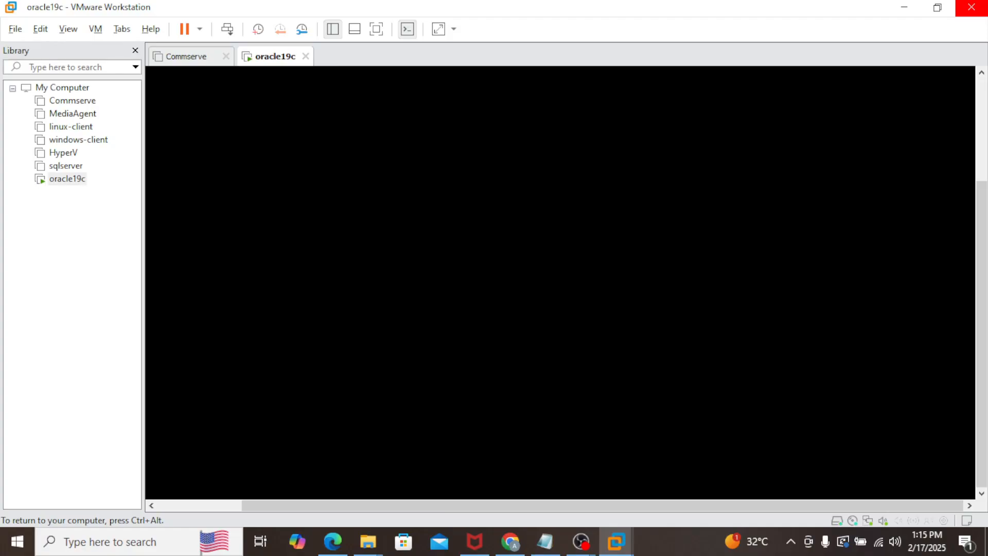
{"action": "key", "text": "ctrl+alt"}
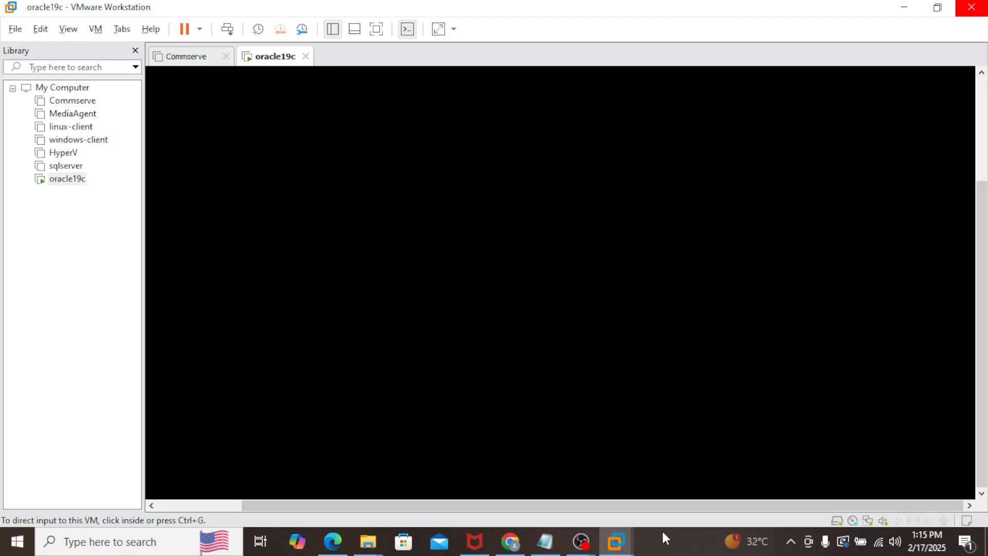
Step: Accept the Oracle Linux license agreement and finish the initial configuration
{"action": "left_click", "coordinate": [664, 532]}
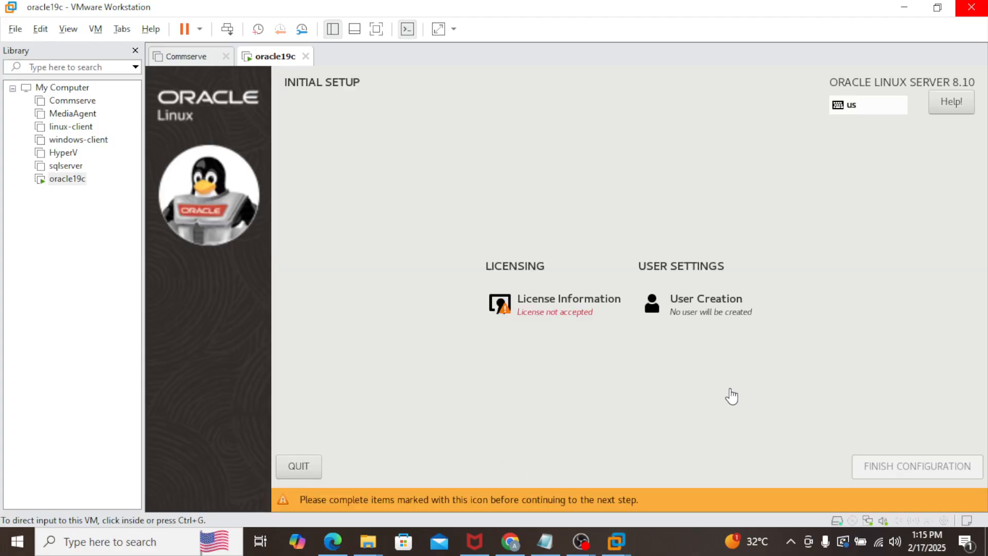
{"action": "left_click", "coordinate": [564, 303]}
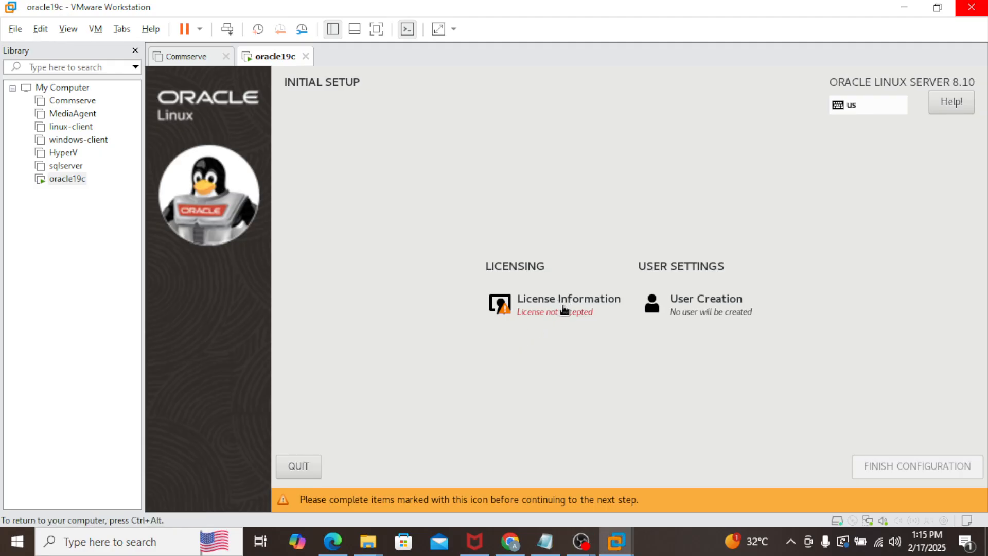
{"action": "left_click", "coordinate": [565, 302]}
{"action": "left_click", "coordinate": [226, 444]}
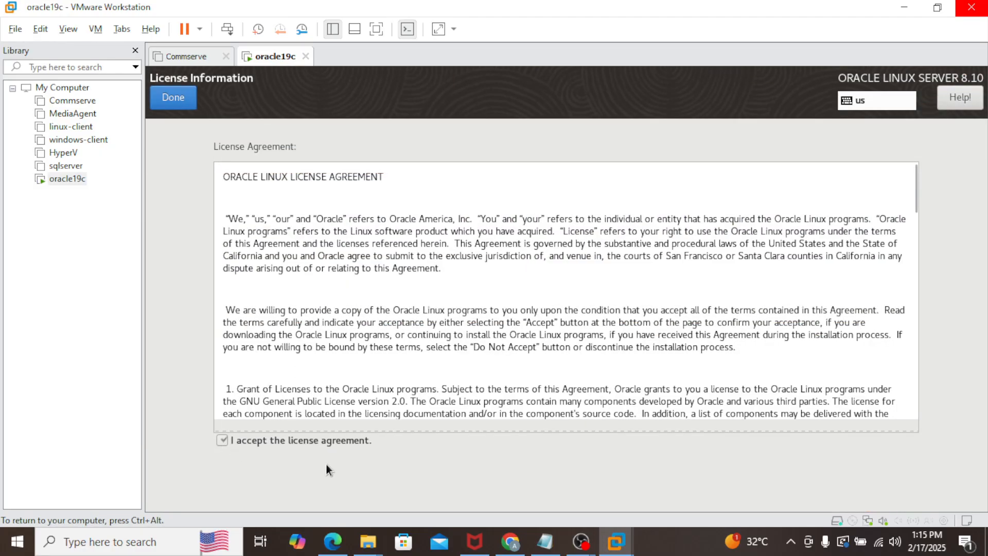
{"action": "left_click", "coordinate": [163, 99]}
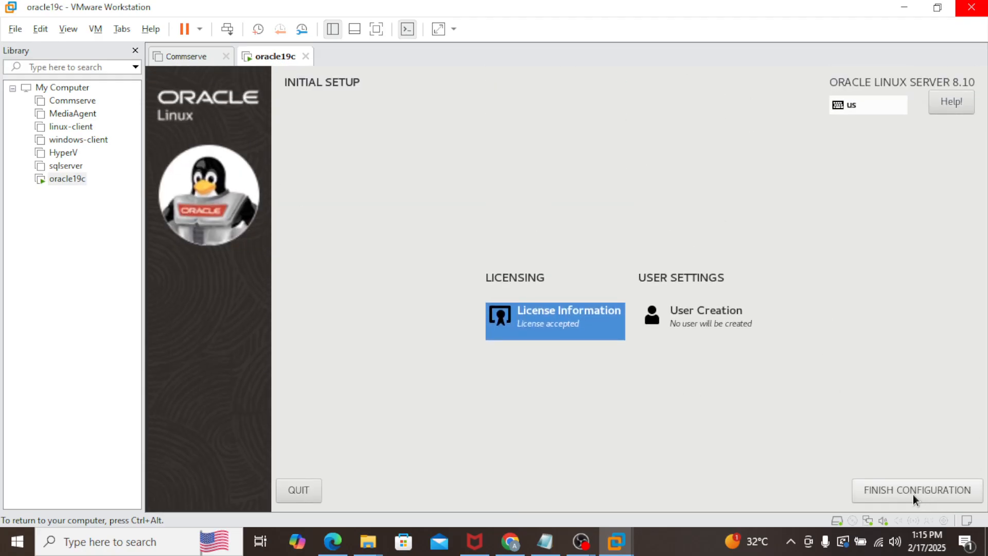
{"action": "left_click", "coordinate": [919, 492]}
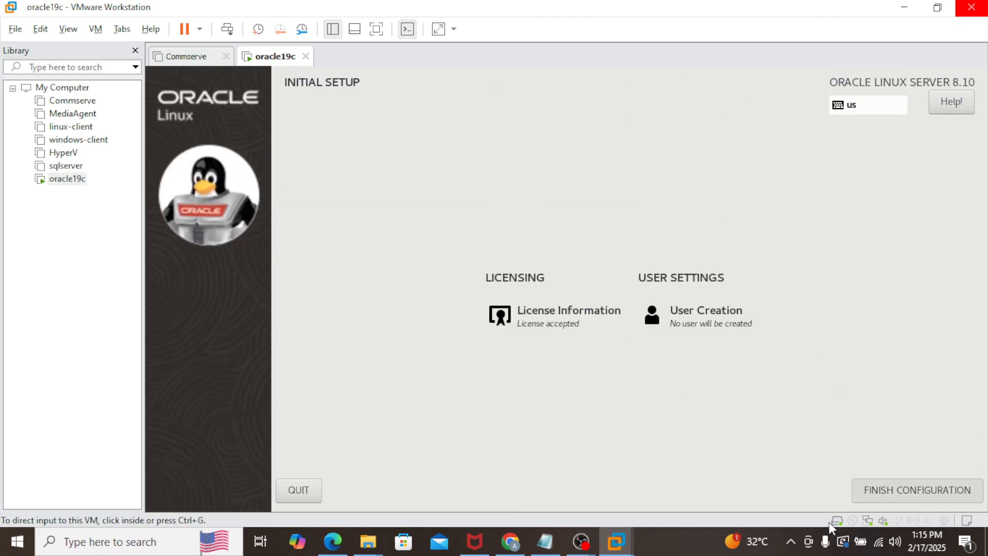
{"action": "left_click", "coordinate": [906, 492]}
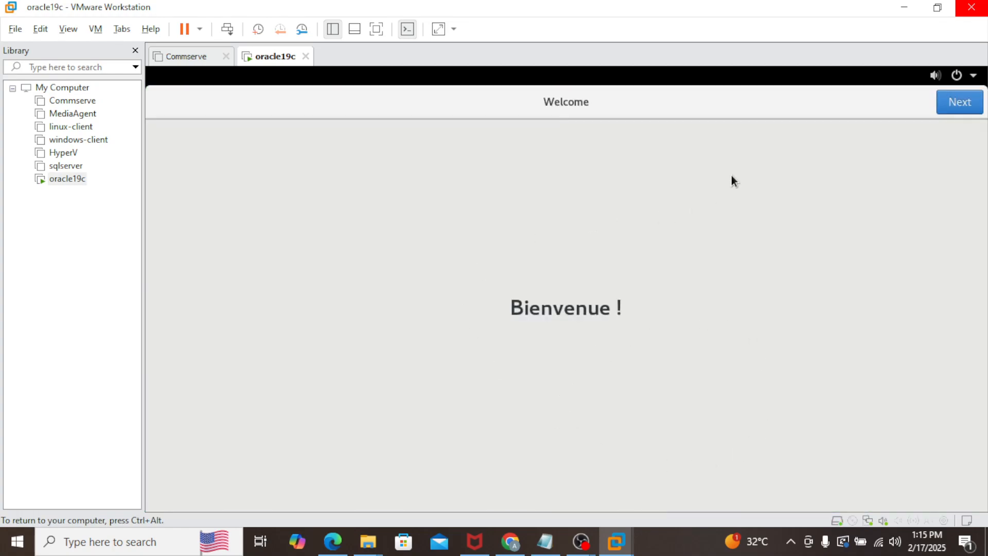
Step: Move past the Welcome and Privacy pages and enter the new account's name
{"action": "left_click", "coordinate": [959, 104]}
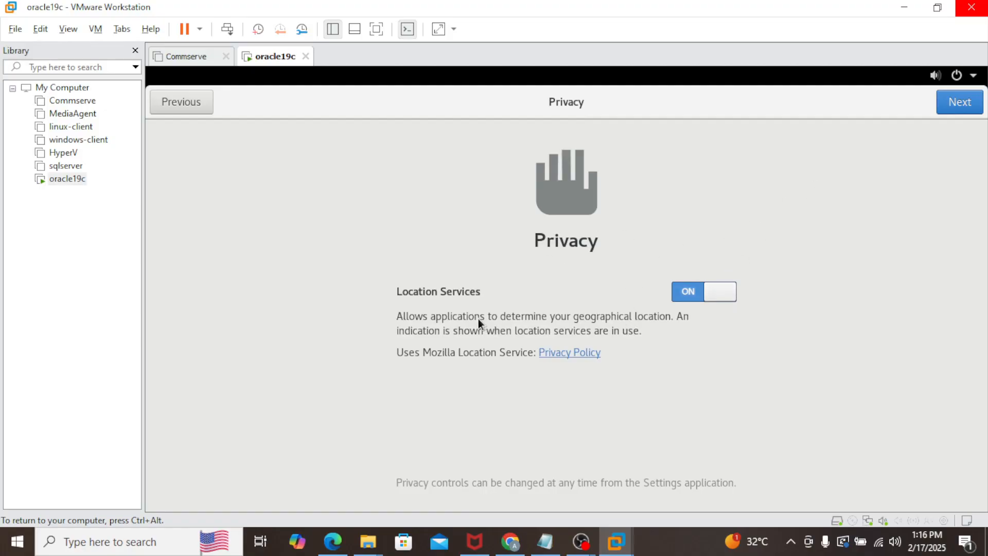
{"action": "left_click", "coordinate": [959, 102]}
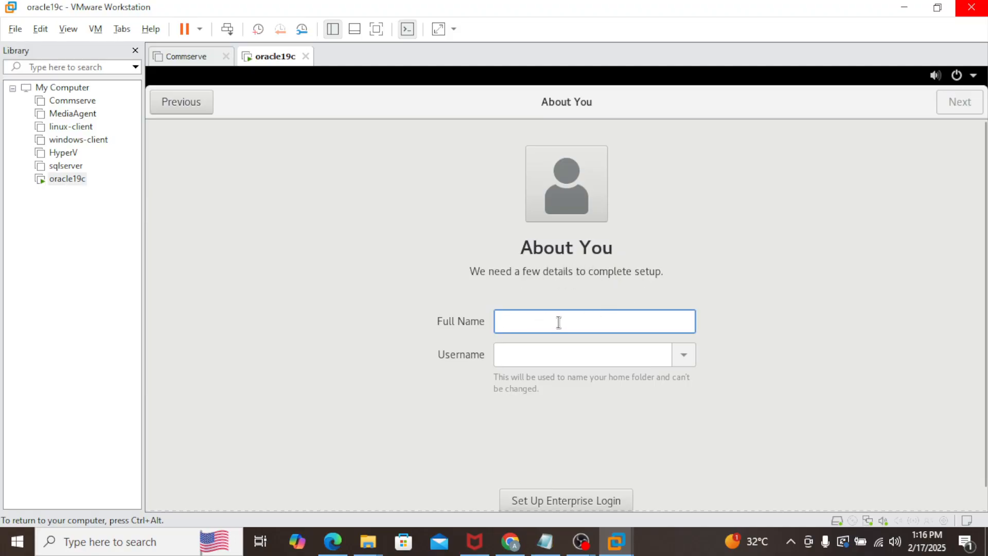
{"action": "type", "text": "abdul"}
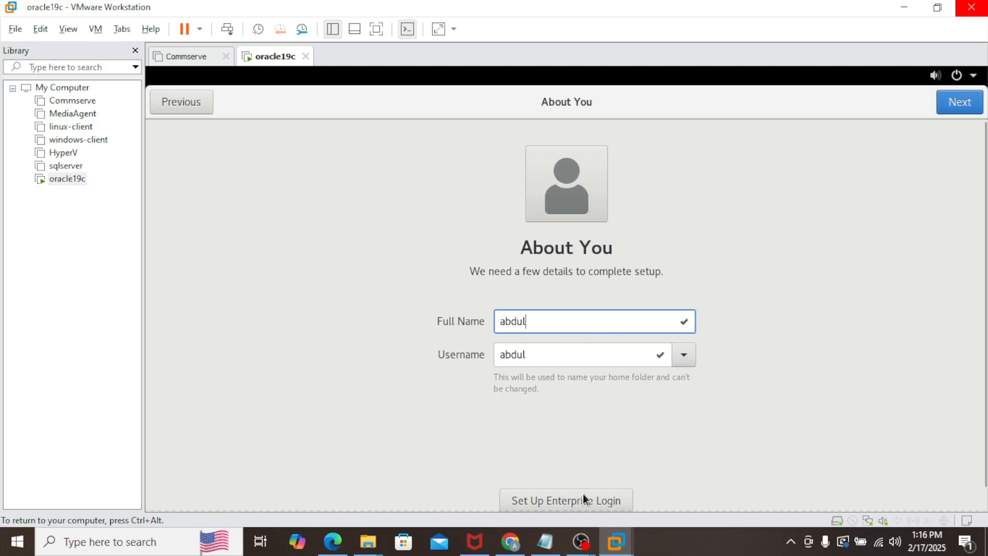
{"action": "left_click", "coordinate": [968, 111]}
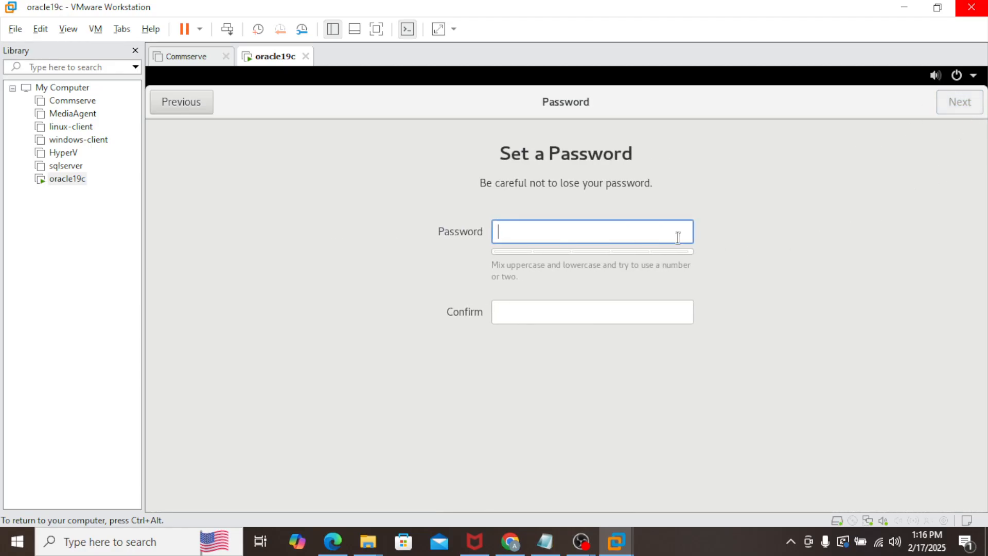
Step: Set and confirm the user account's password
{"action": "type", "text": "••••••••••••••"}
{"action": "key", "text": "Tab"}
{"action": "type", "text": "••••••"}
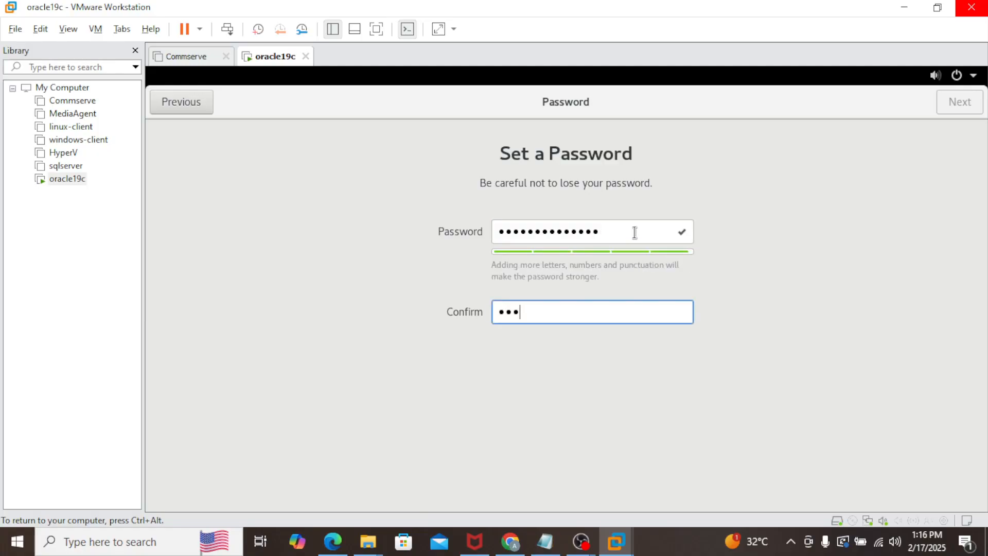
{"action": "type", "text": "••••••••"}
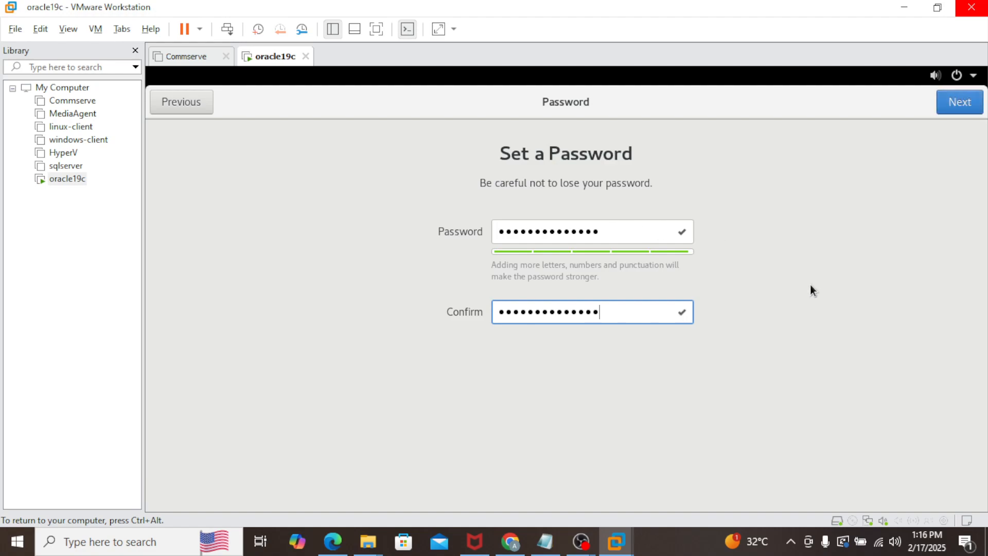
{"action": "left_click", "coordinate": [958, 108]}
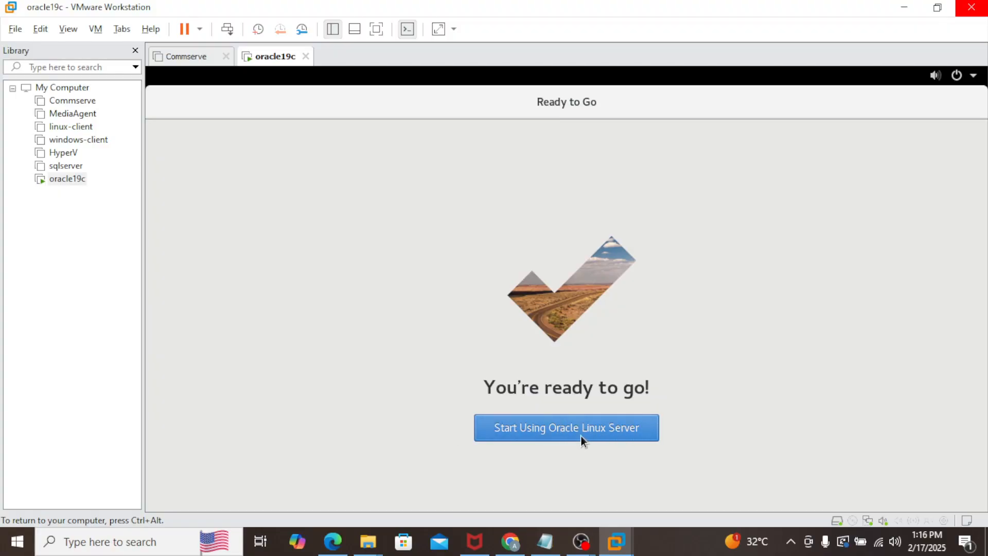
Step: Start using Oracle Linux Server and close the Getting Started help window
{"action": "left_click", "coordinate": [601, 434]}
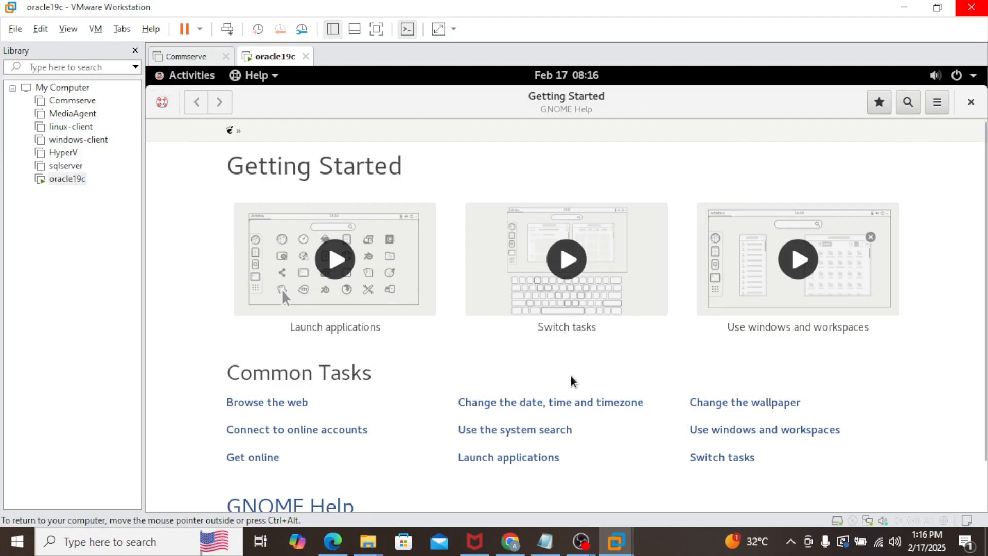
{"action": "scroll", "coordinate": [572, 380], "scroll_direction": "down", "scroll_amount": 2}
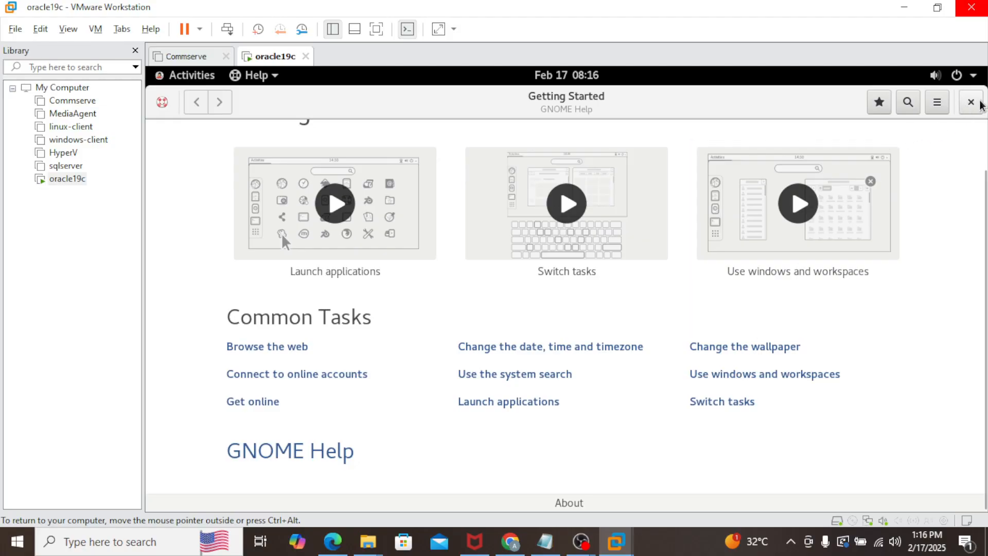
{"action": "left_click", "coordinate": [973, 107]}
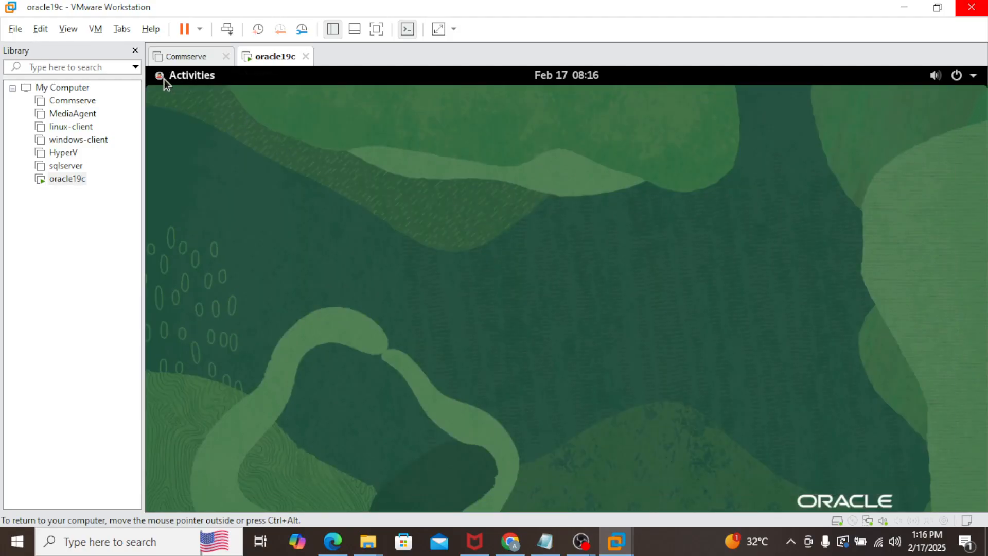
Step: Launch a Terminal window from the Activities overview
{"action": "left_click", "coordinate": [163, 79]}
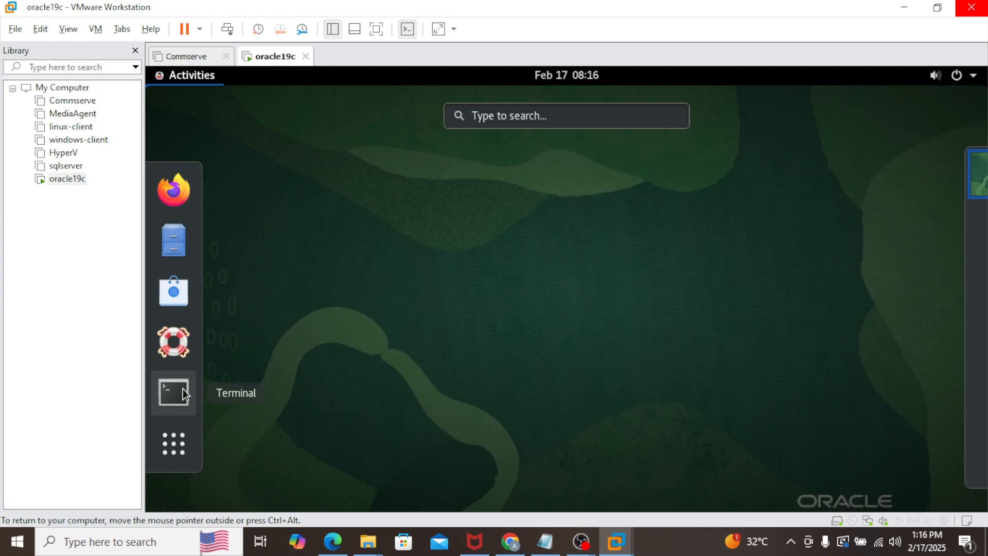
{"action": "left_click", "coordinate": [173, 392]}
{"action": "left_click_drag", "start_coordinate": [335, 166], "coordinate": [419, 166]}
{"action": "left_click", "coordinate": [431, 190]}
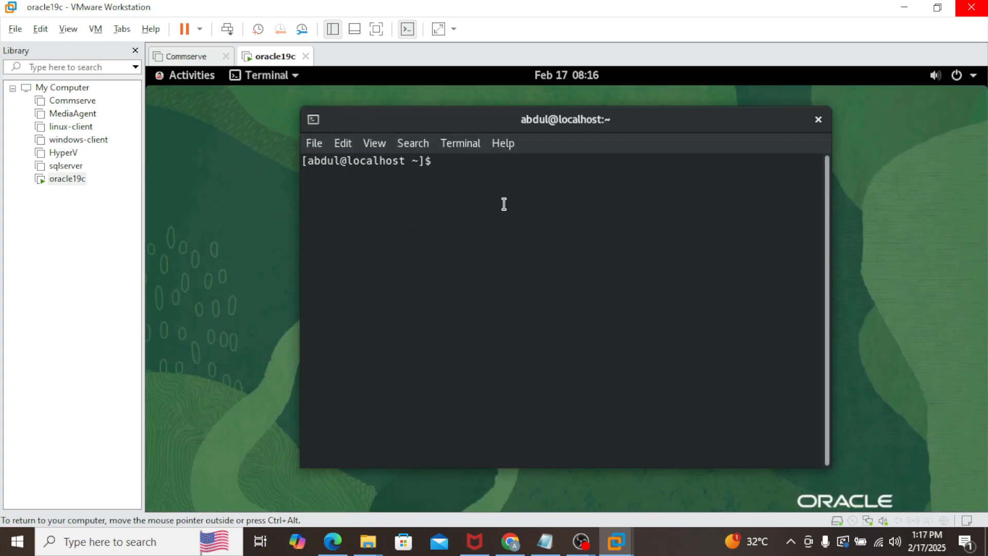